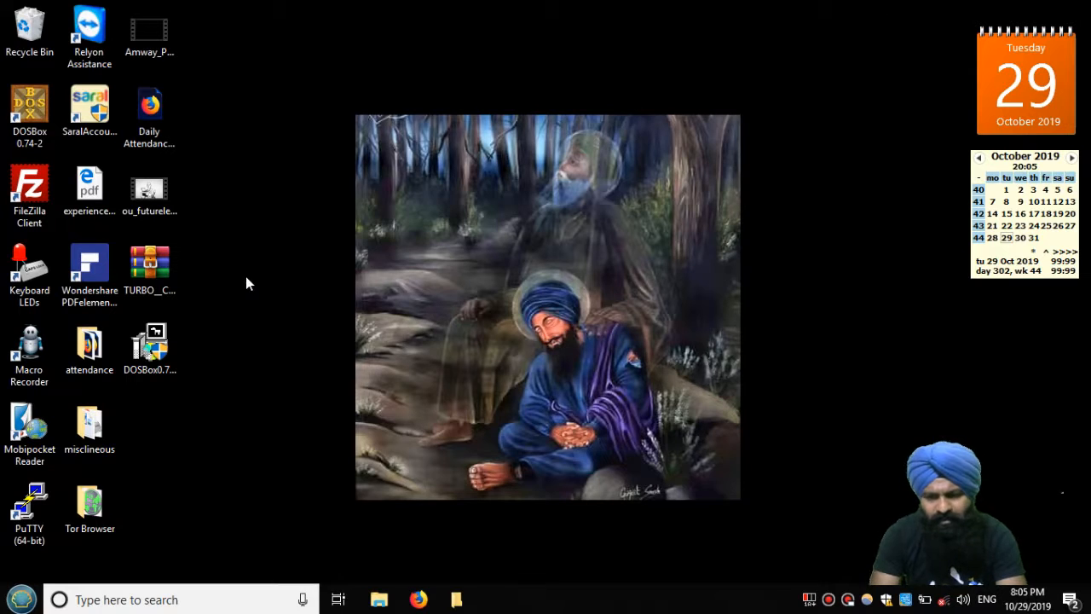
click(147, 349)
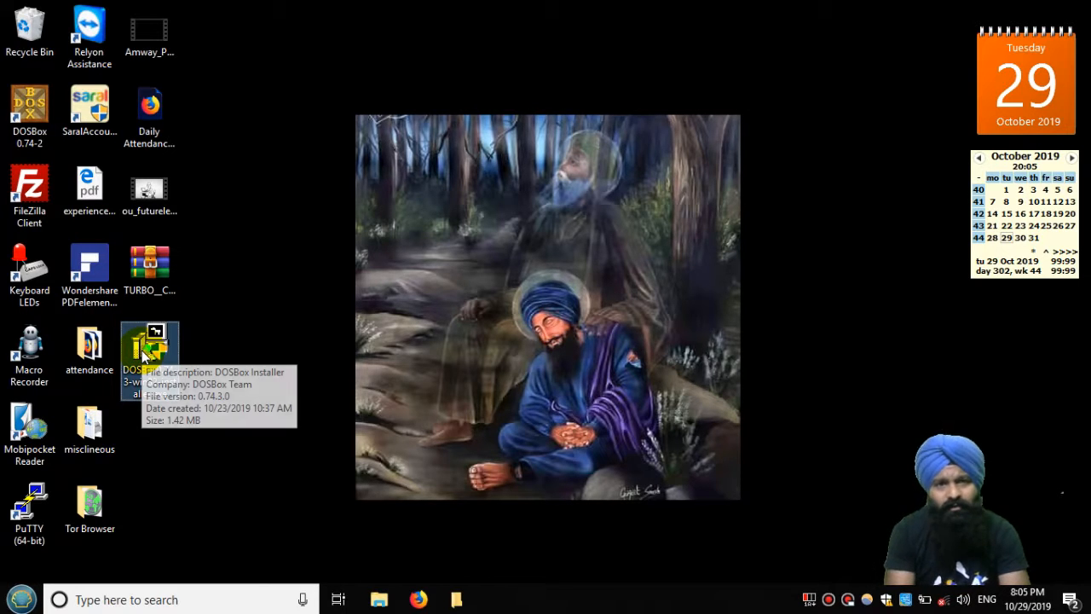
click(156, 268)
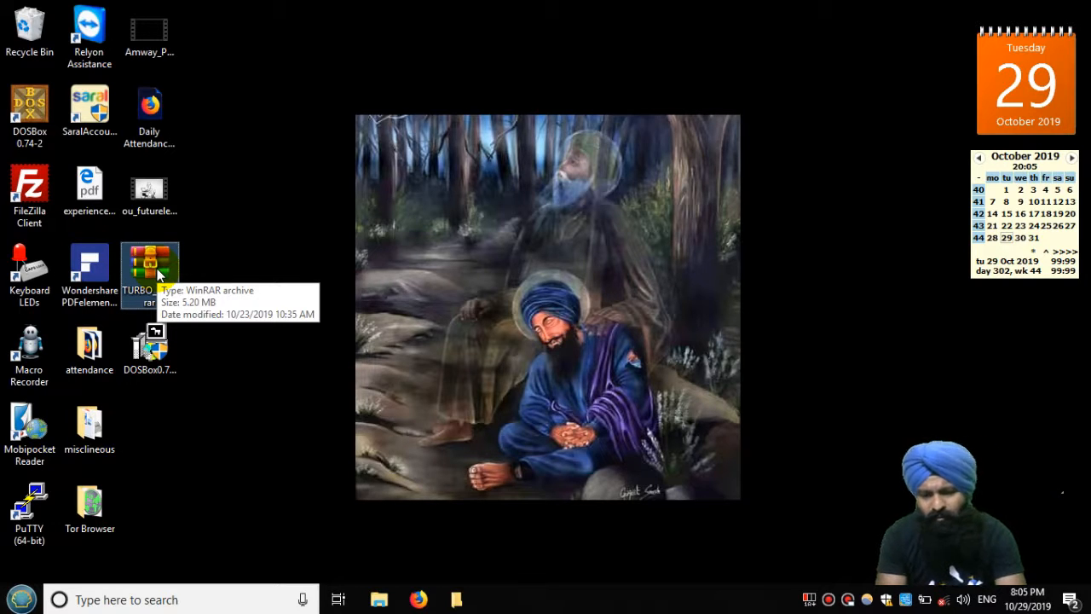
click(150, 341)
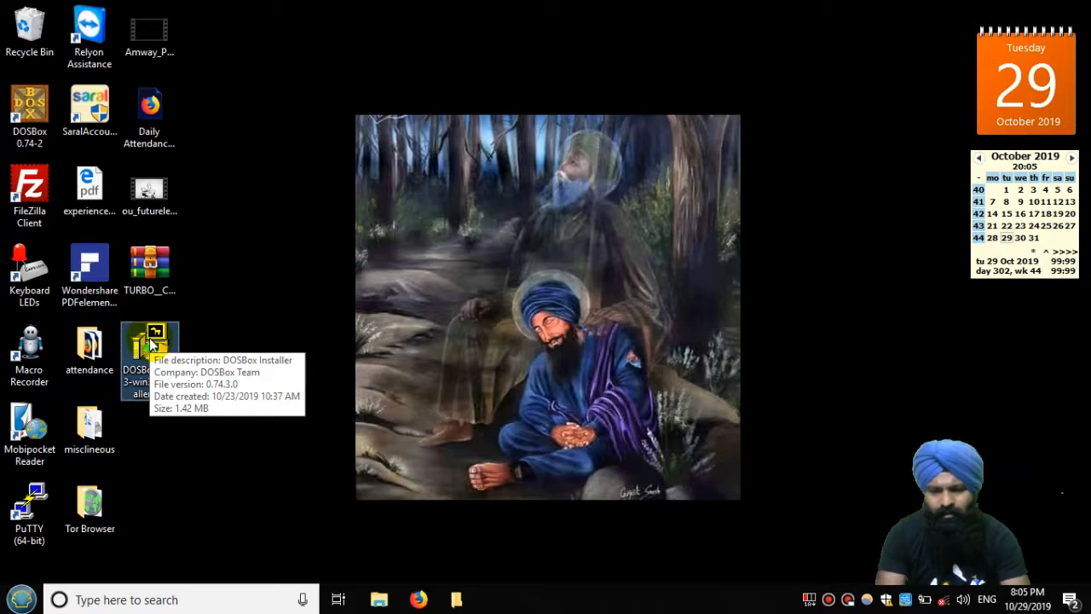
- Install DOSBox 0.74-3 from the desktop installer with core files and desktop shortcut in C:\Program Files (x86)\DOSBox-0.74-3, and close the setup
double_click(148, 370)
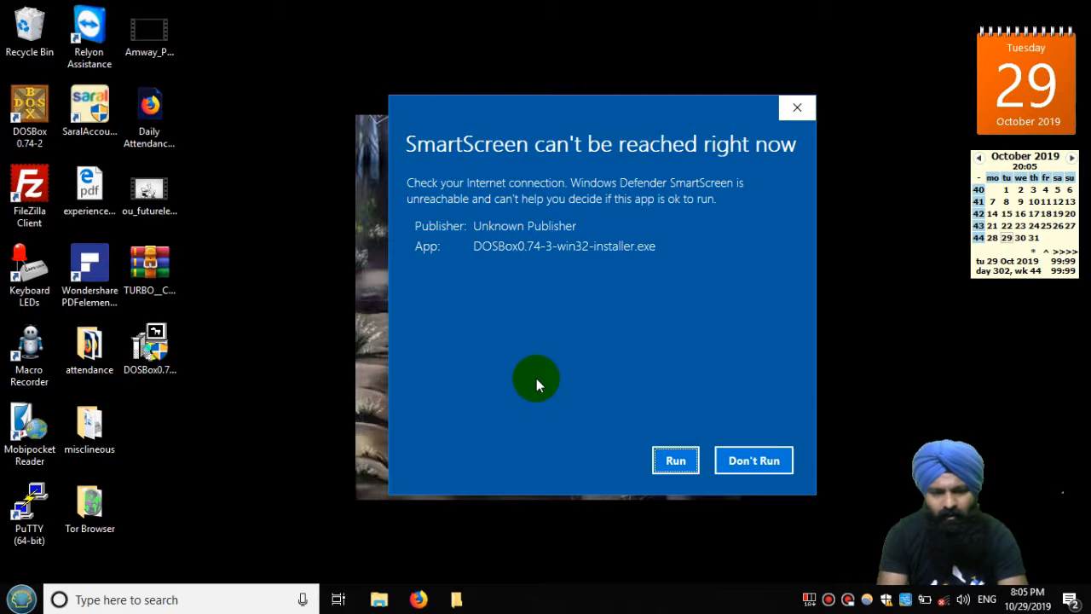
click(674, 465)
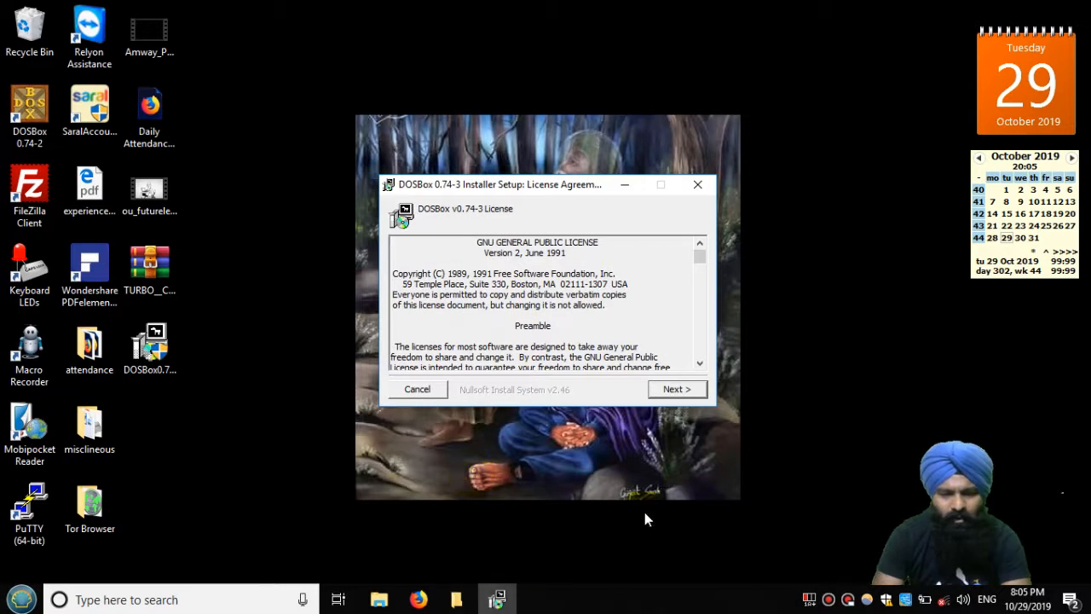
click(679, 390)
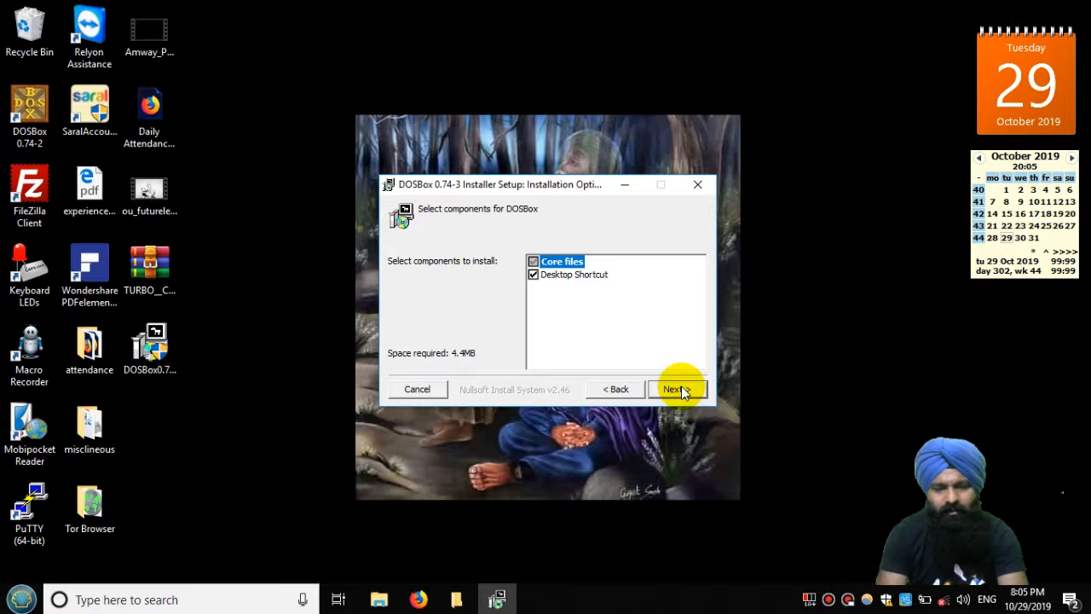
click(679, 390)
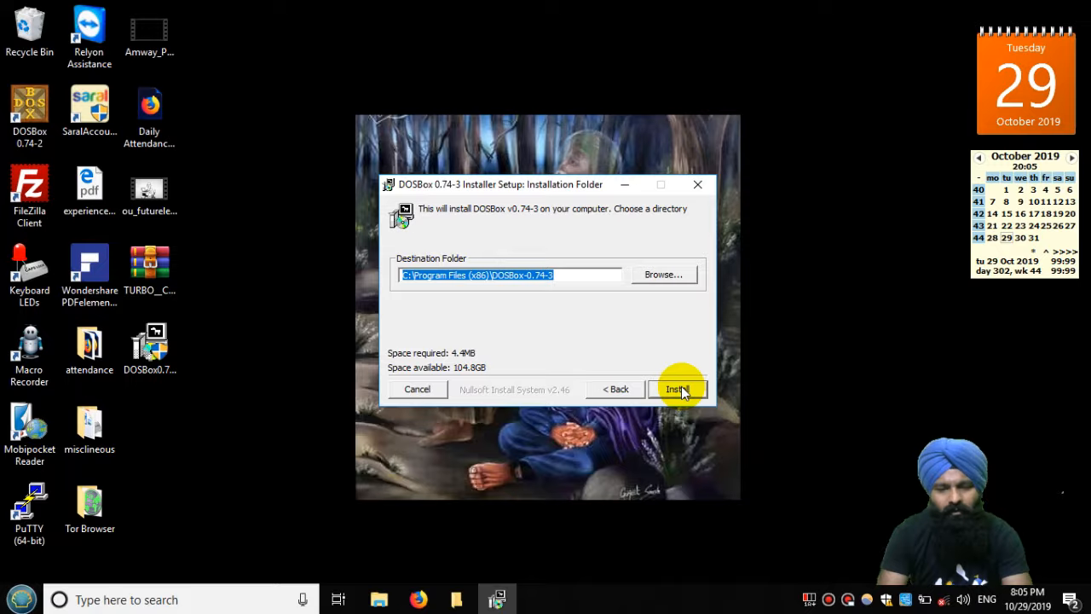
click(679, 390)
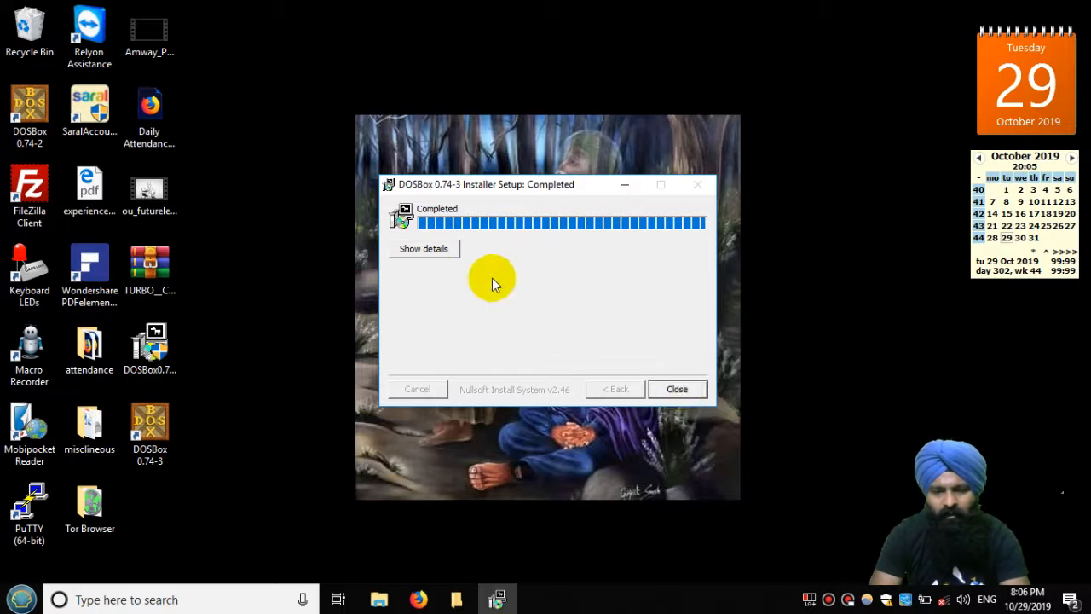
click(426, 249)
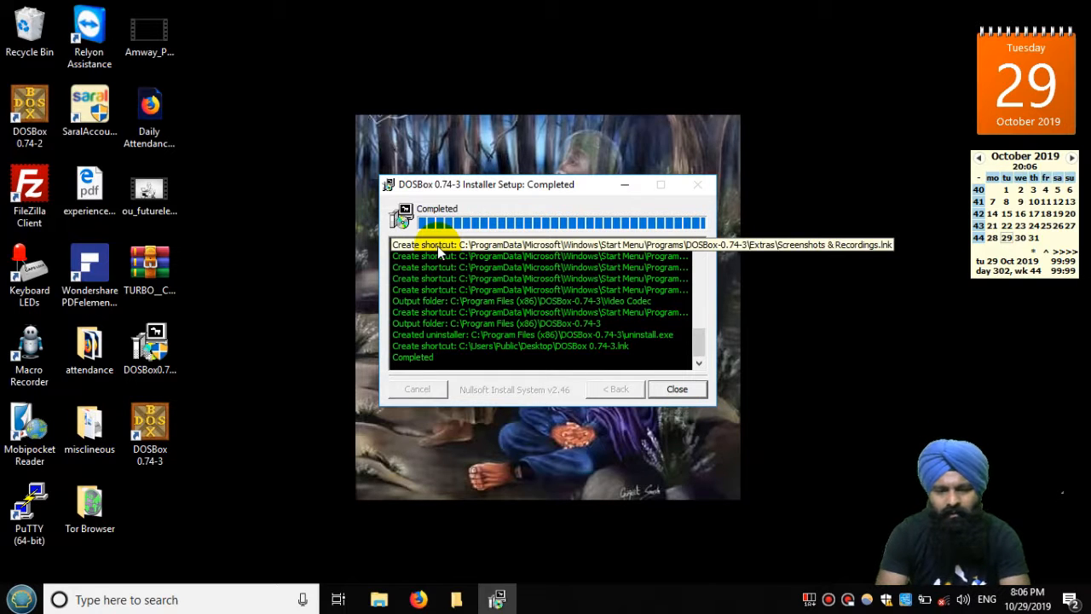
click(682, 394)
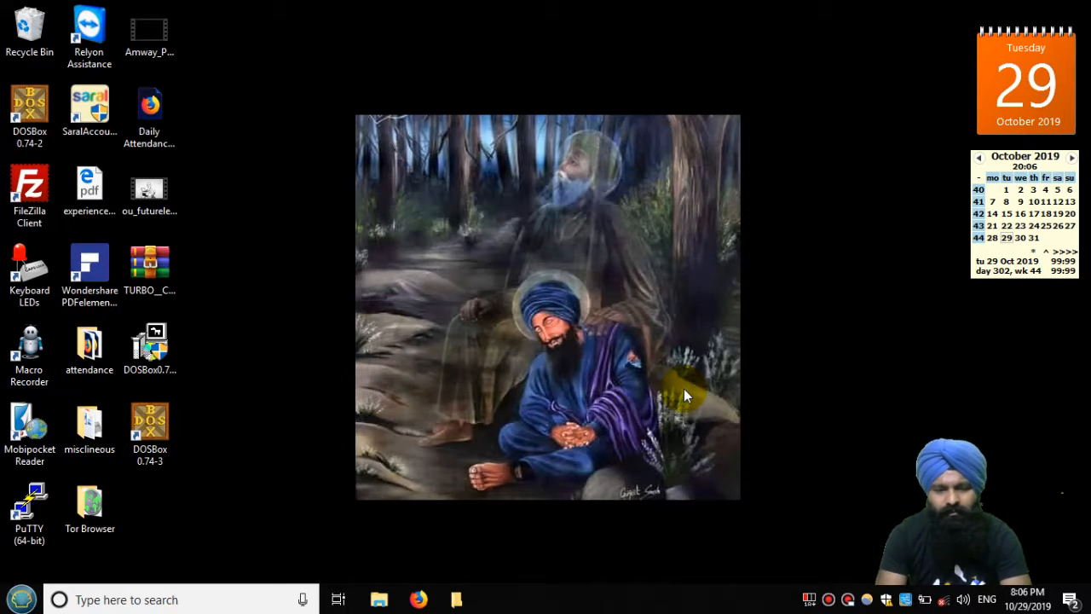
- Launch DOSBox 0.74-3 to check that it runs, move its window aside, and close both DOSBox windows
double_click(143, 423)
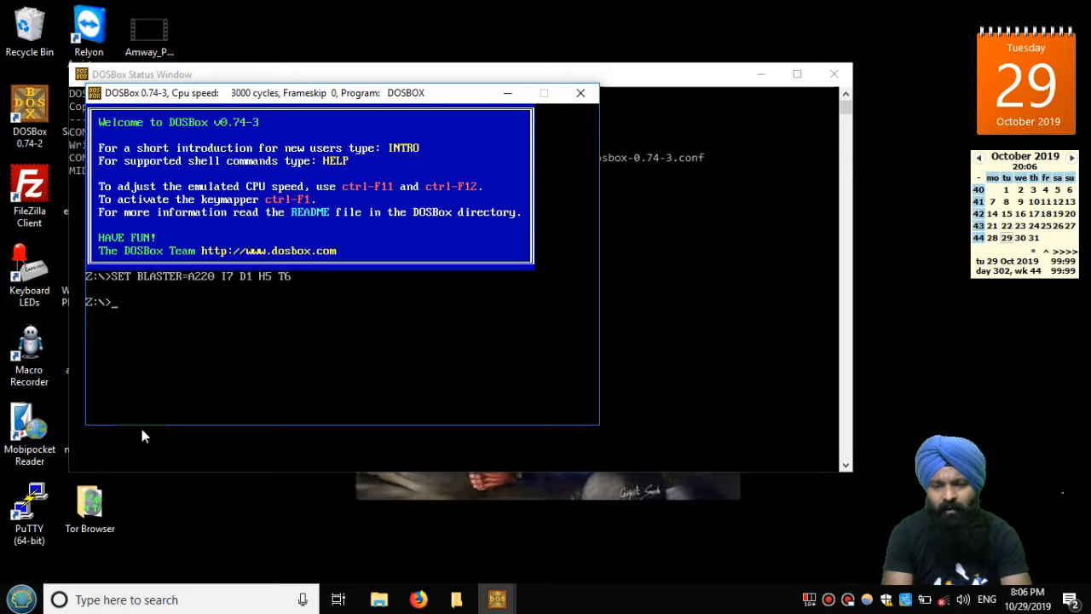
click(310, 92)
drag(309, 92, 588, 115)
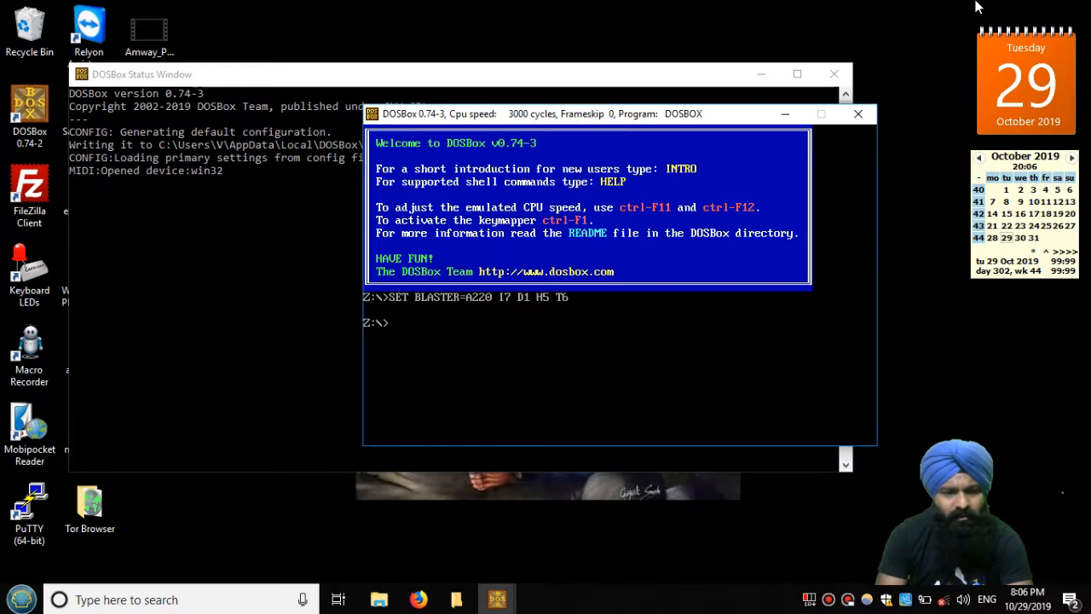
click(861, 117)
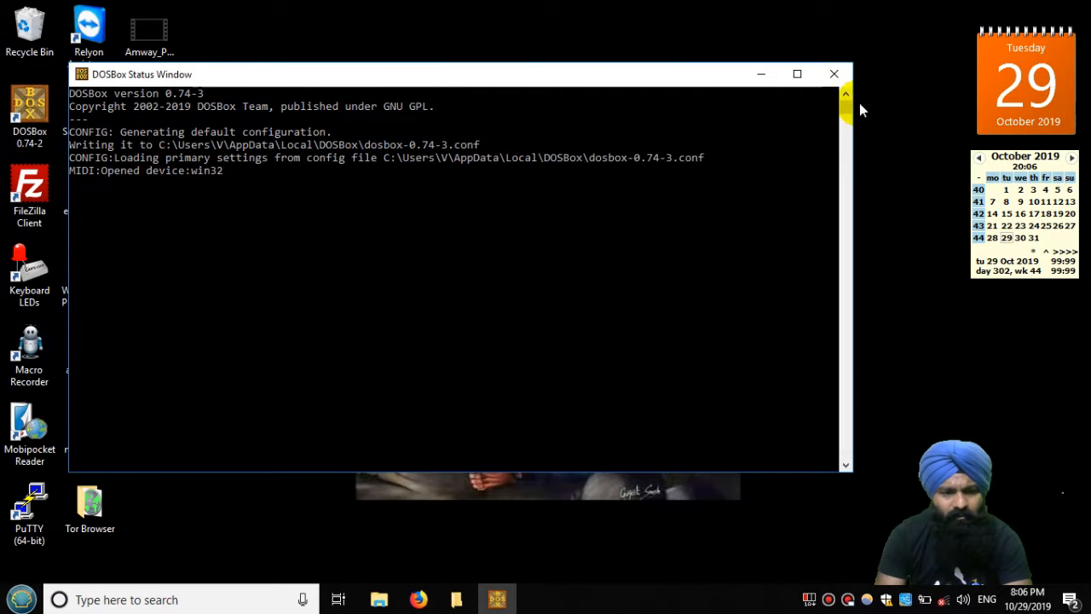
click(836, 75)
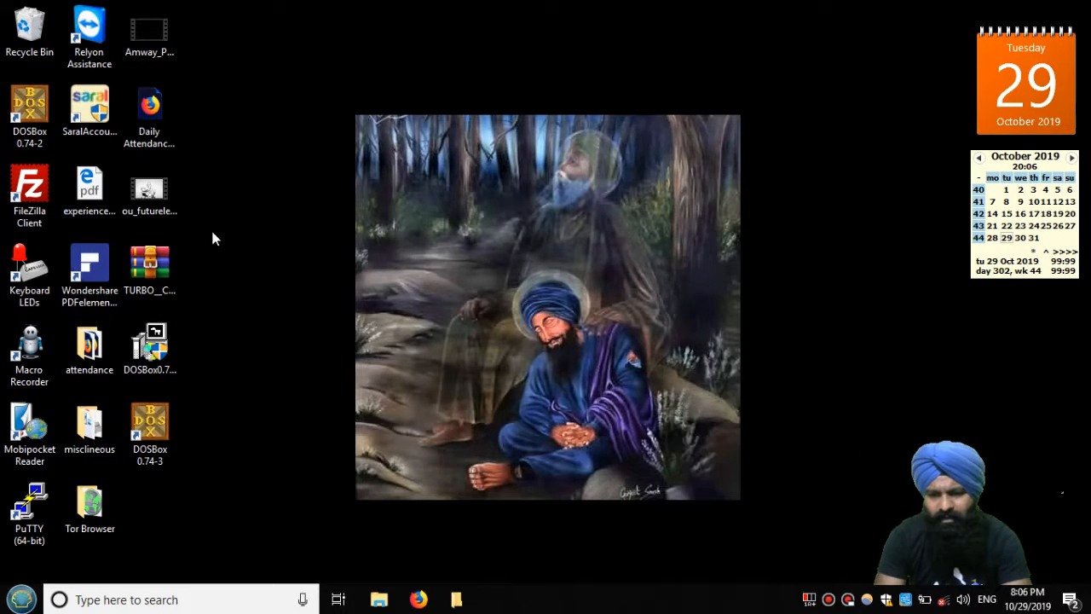
- Move the TURBO__C__.rar archive from the desktop to the root of drive C, granting administrator permission
click(160, 269)
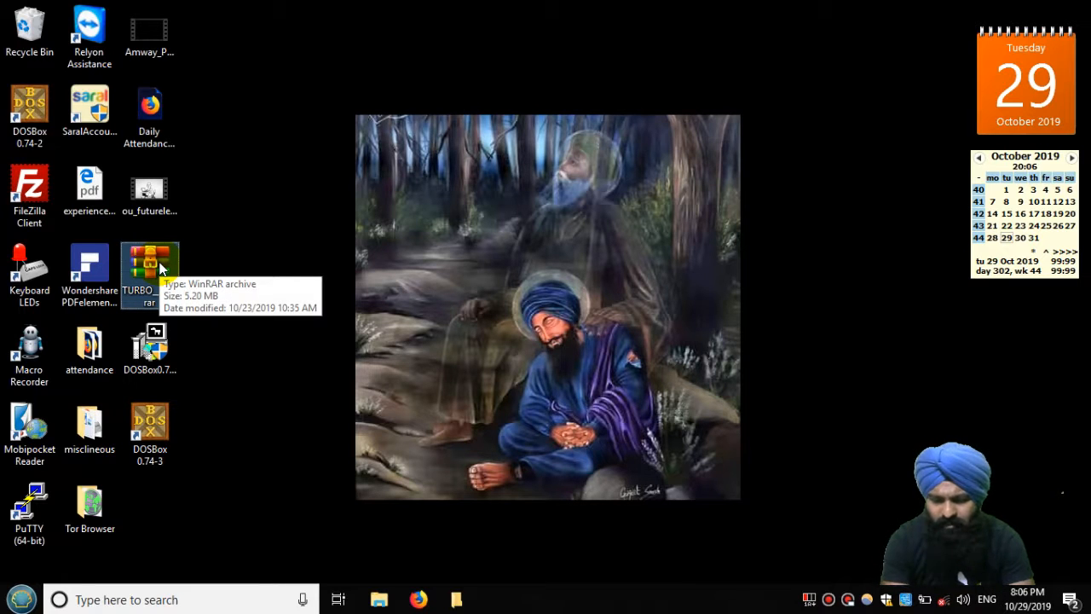
key(super)
key(super)
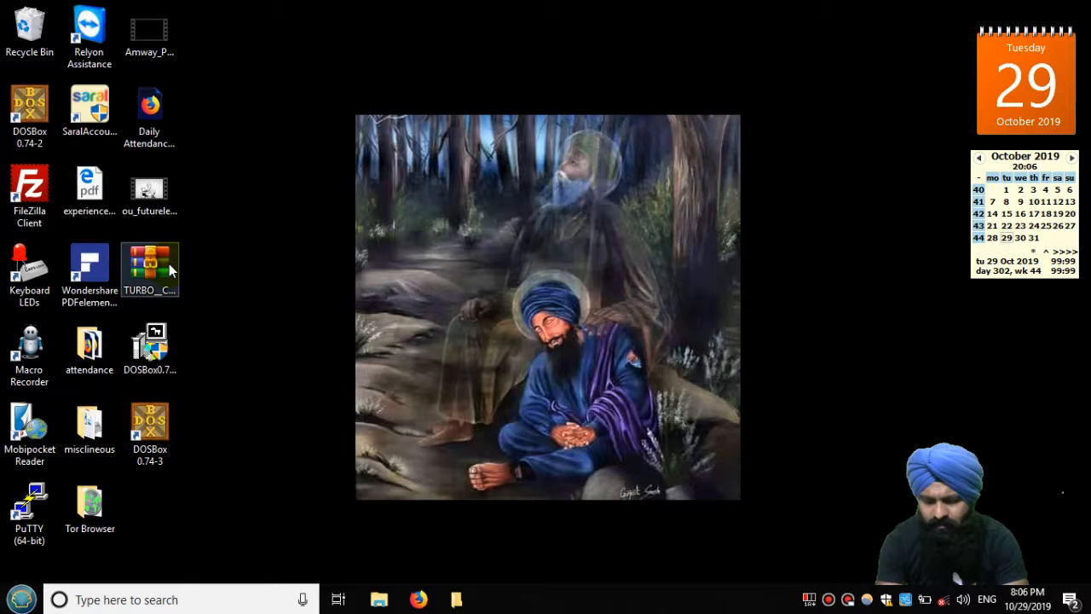
key(super)
click(454, 238)
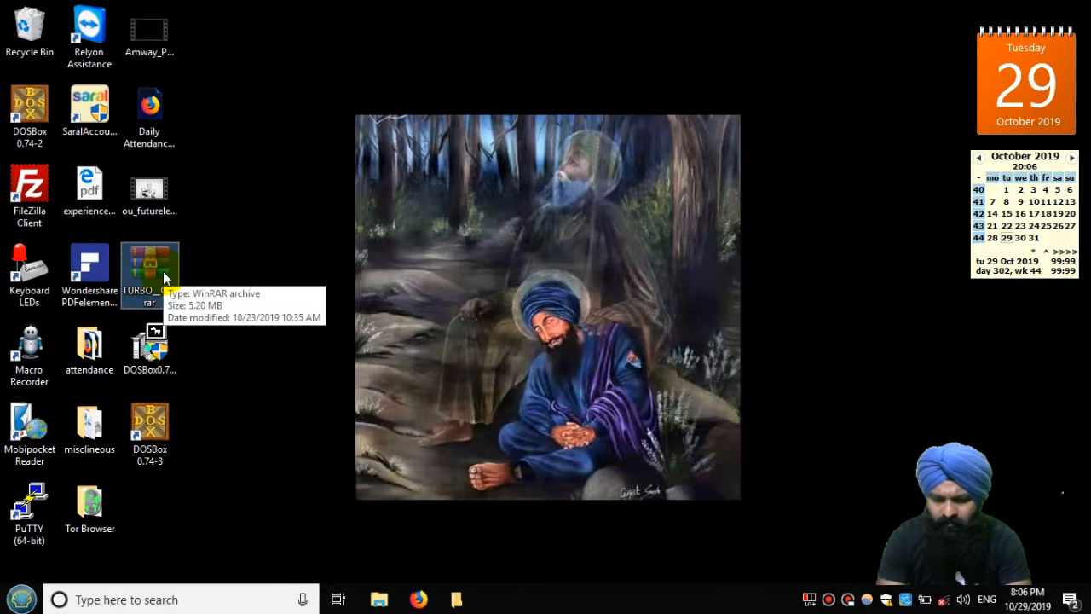
key(super+e)
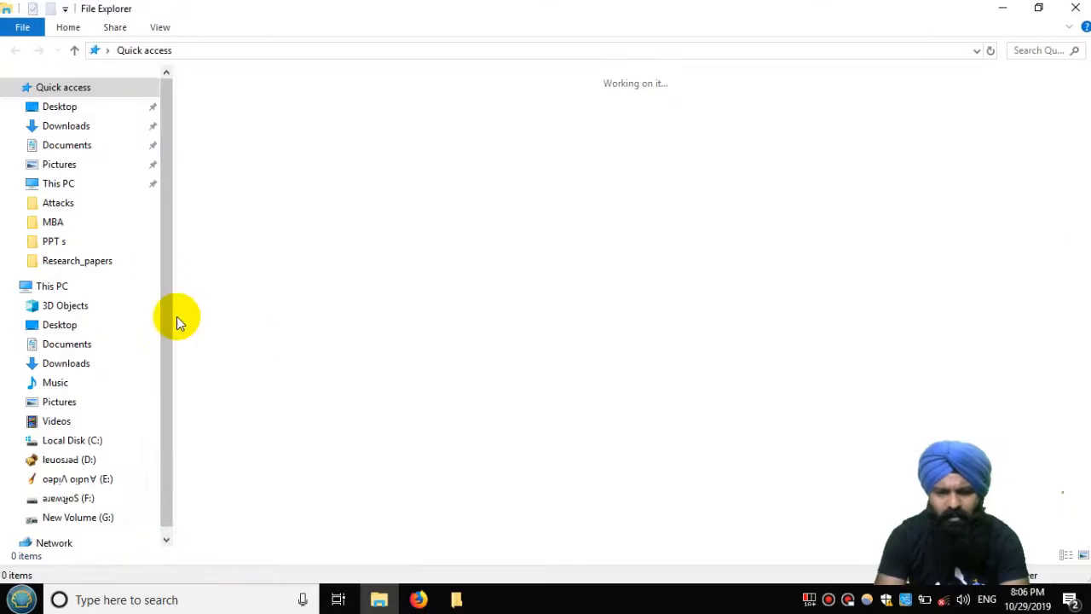
double_click(271, 162)
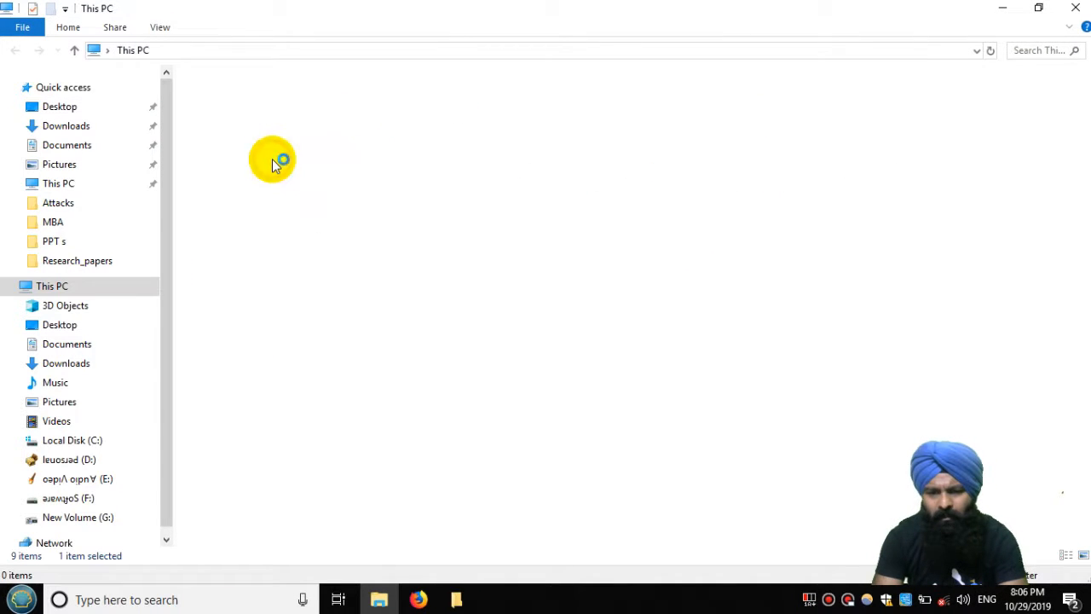
double_click(341, 234)
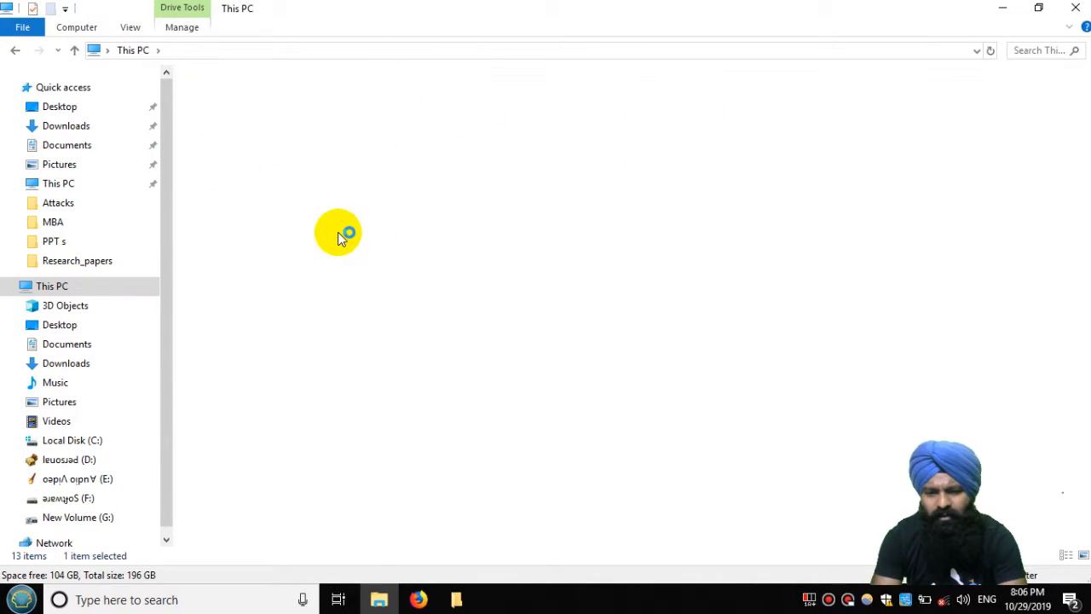
right_click(423, 498)
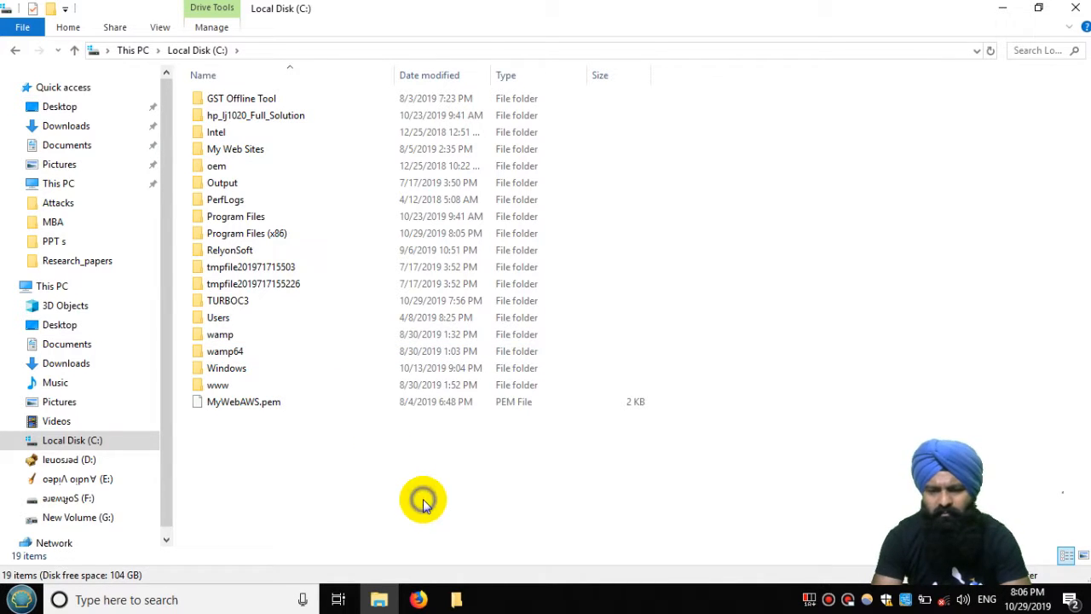
click(463, 363)
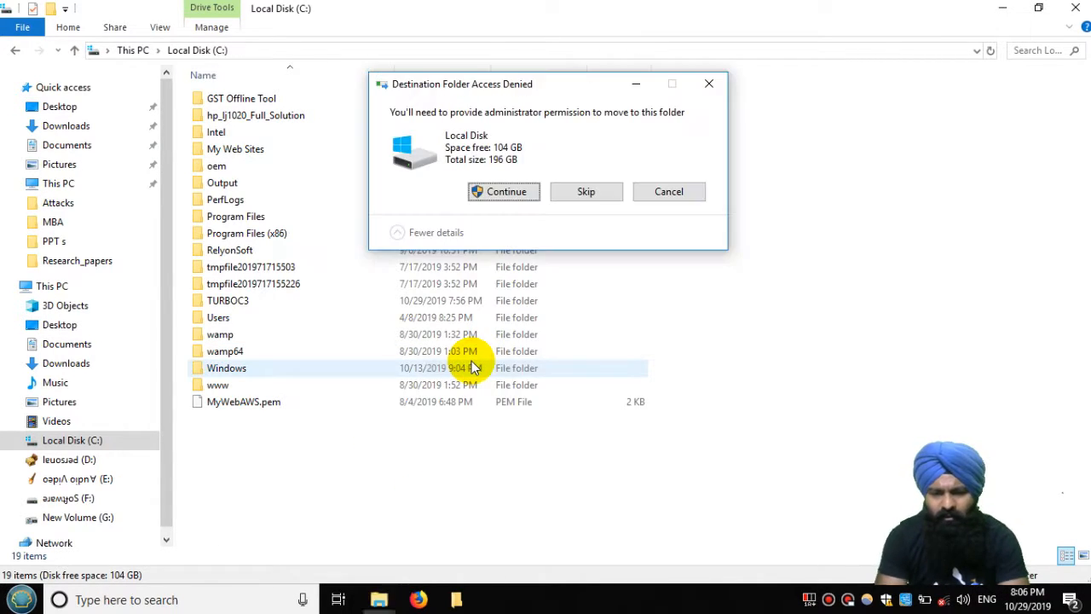
click(498, 193)
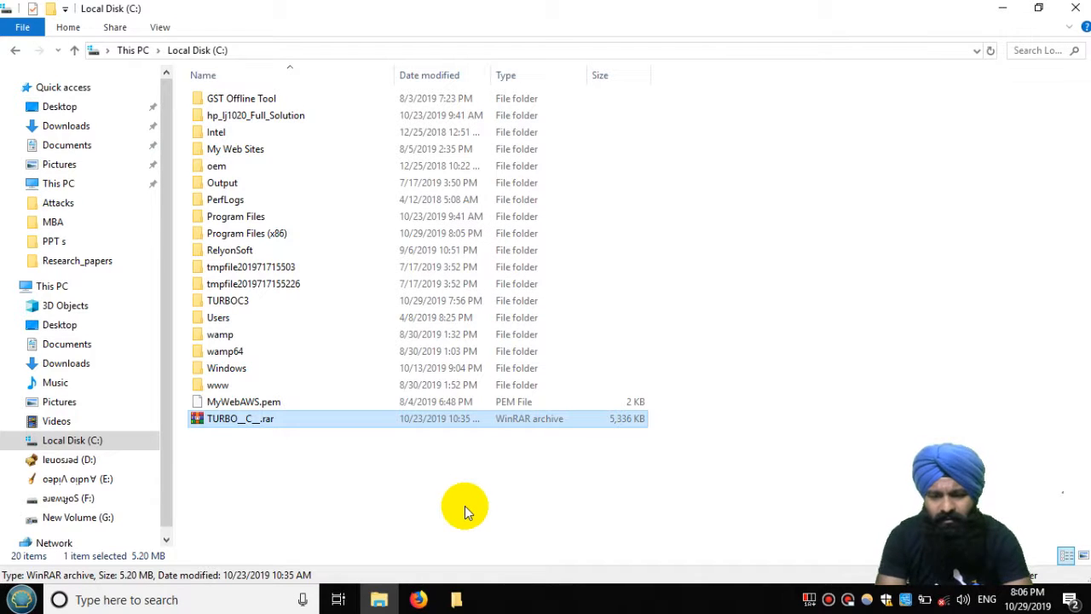
- Extract TURBO__C__.rar into its own folder on drive C and rename the extracted folder to TC
right_click(253, 424)
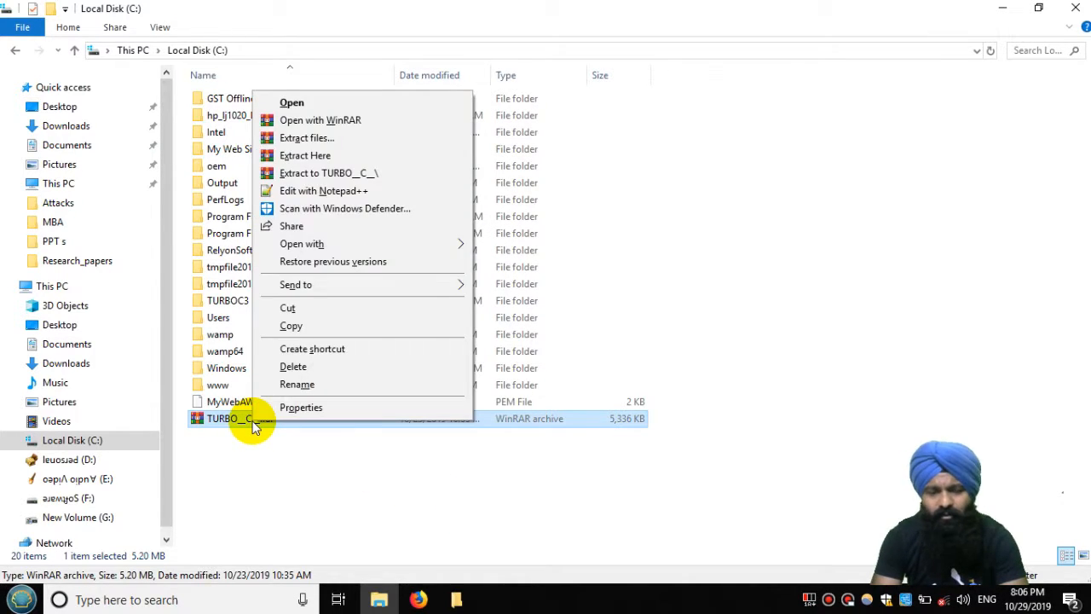
click(353, 172)
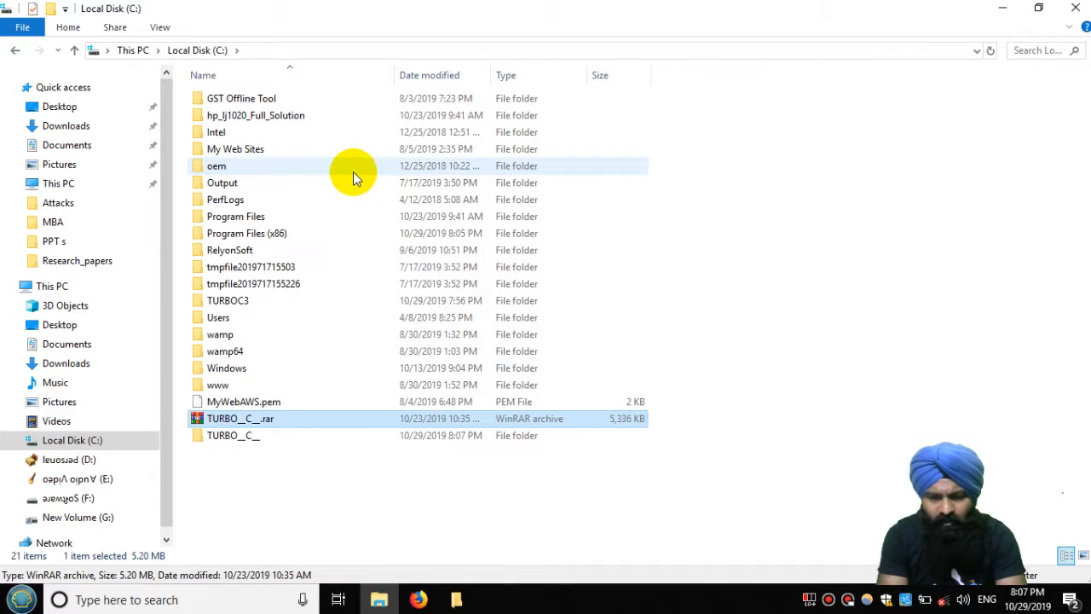
click(238, 440)
click(238, 440)
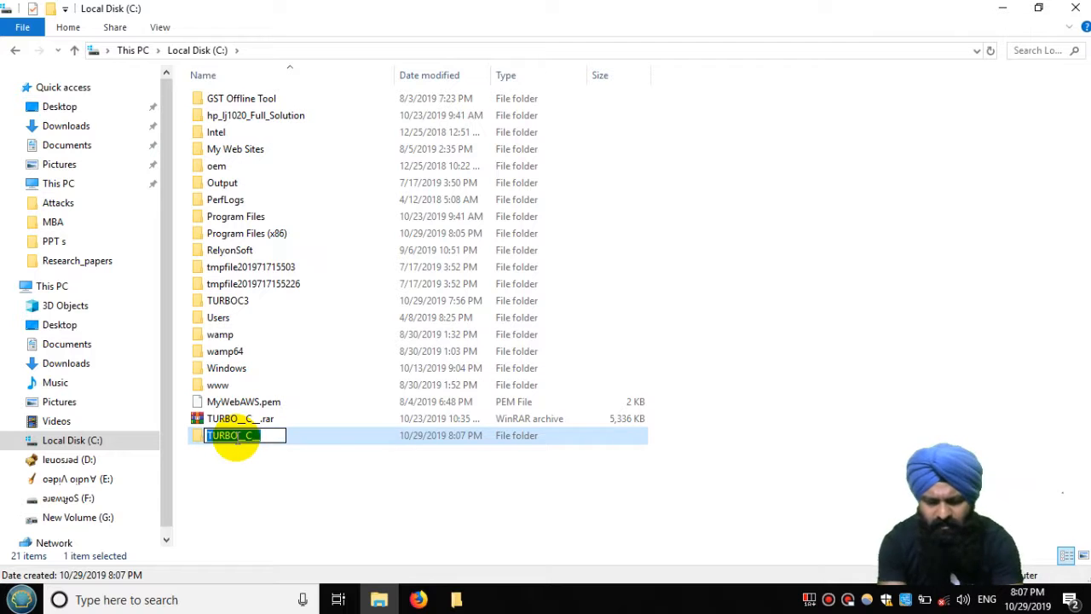
key(BackSpace)
text(Tc)
key(BackSpace)
key(BackSpace)
text(TC)
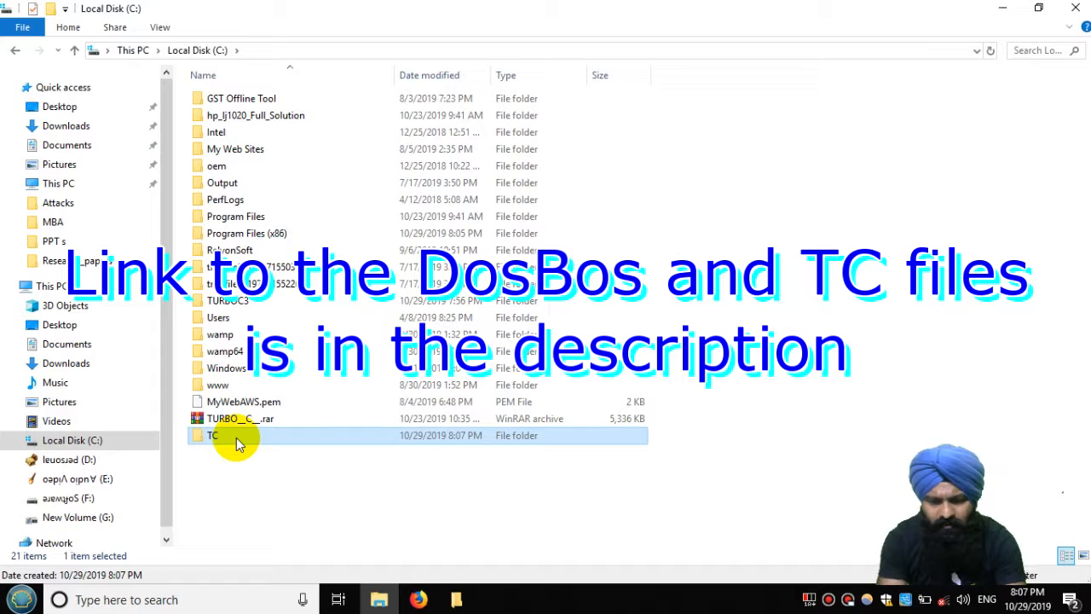
key(Return)
- Open the TURBO C++ folder inside TC, look through its How to install Turbo C++ subfolder, and return to TURBO C++
key(Return)
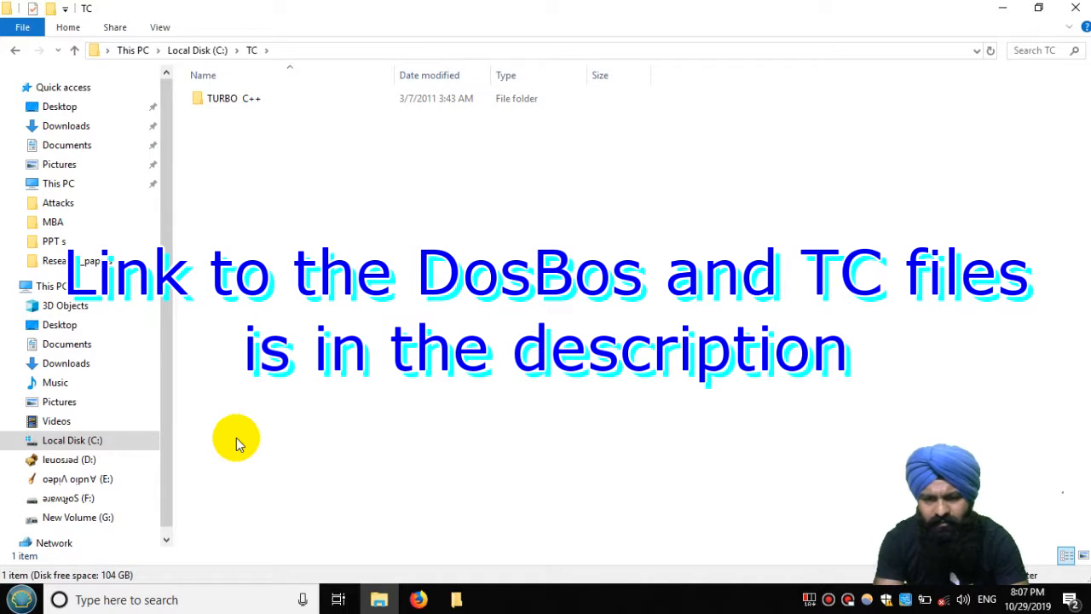
double_click(243, 99)
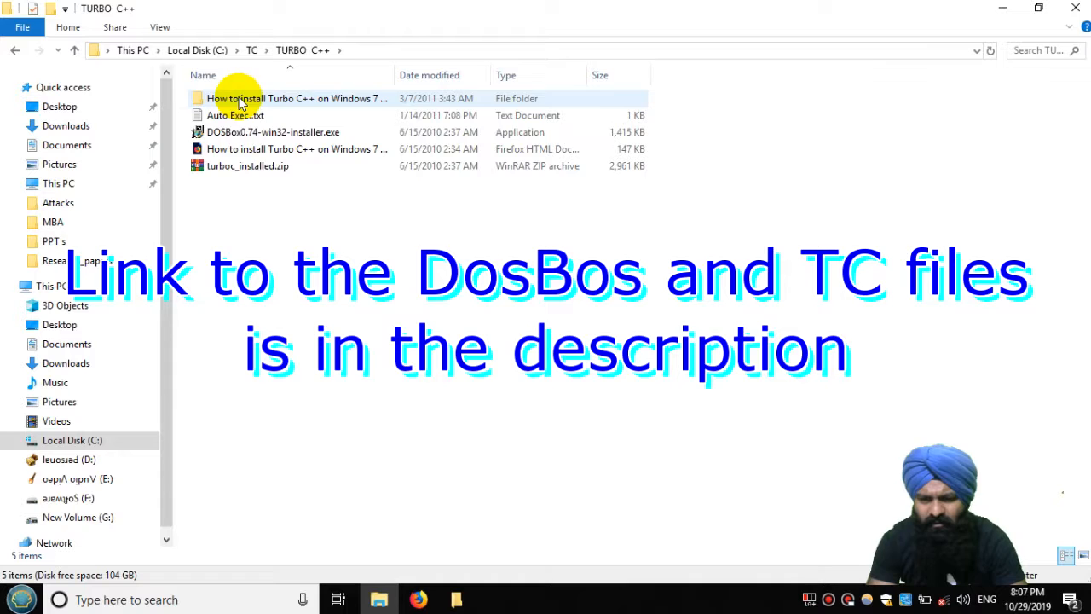
click(295, 100)
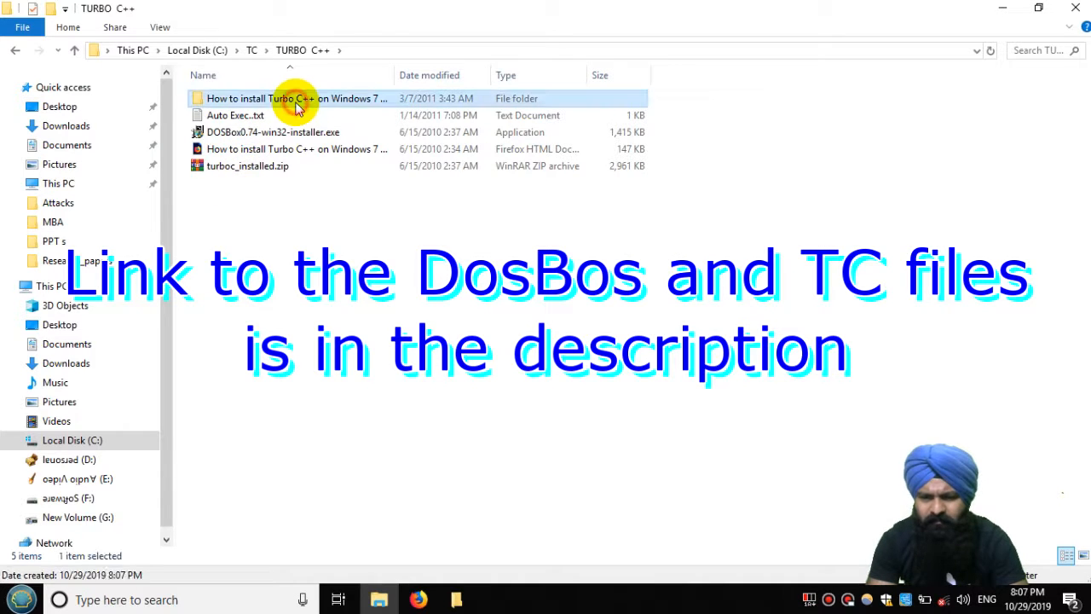
double_click(296, 101)
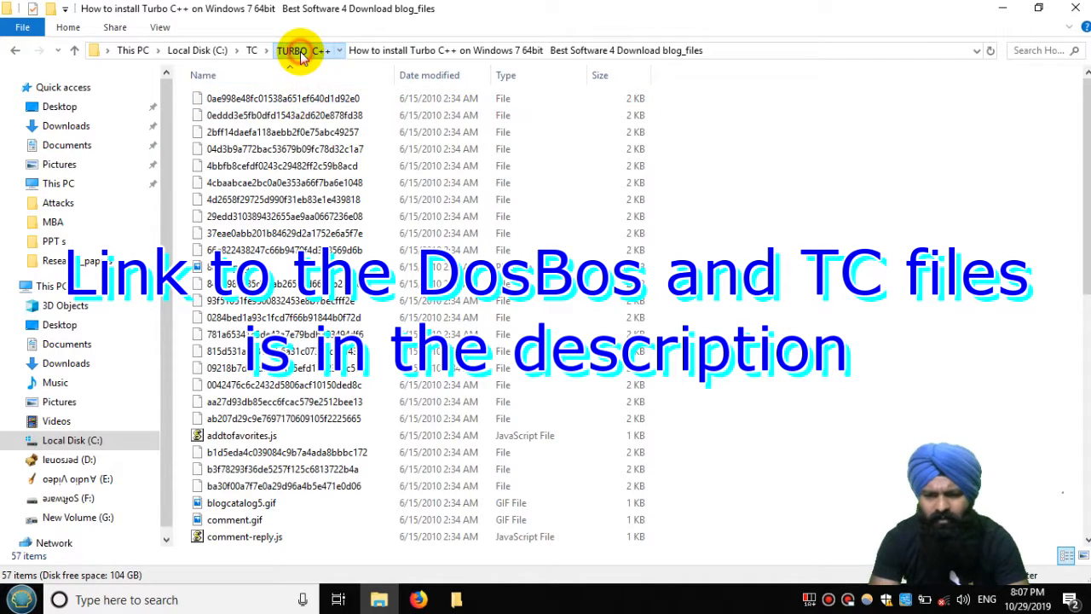
click(300, 53)
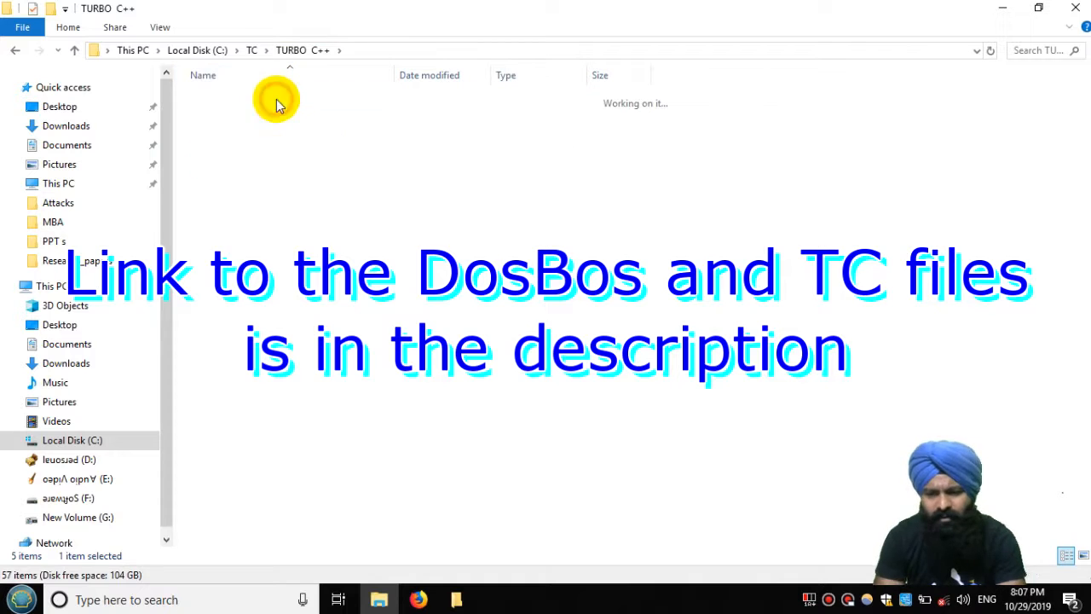
double_click(275, 99)
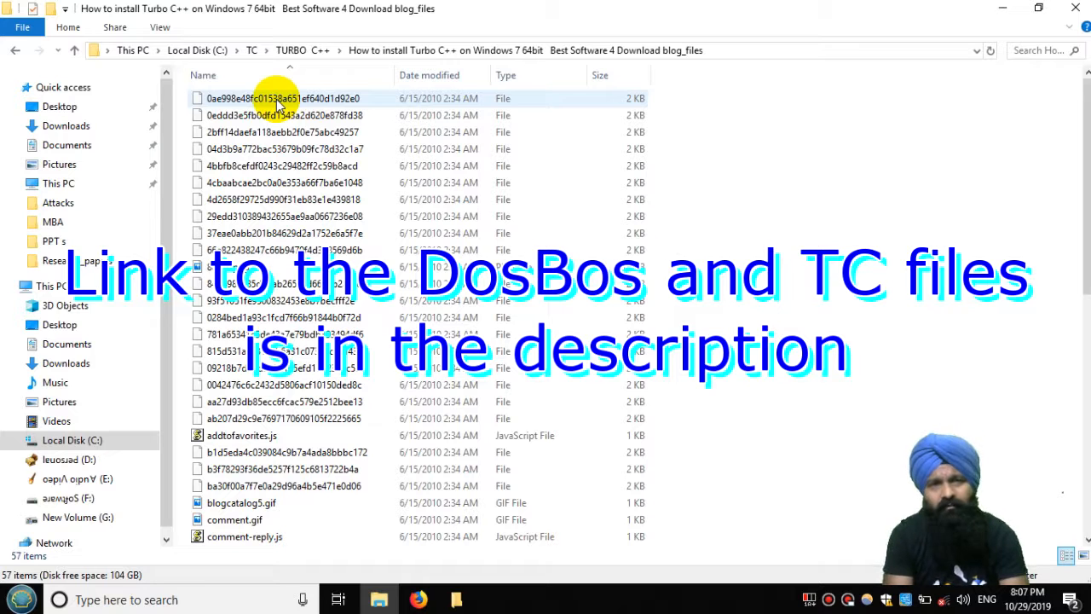
click(296, 50)
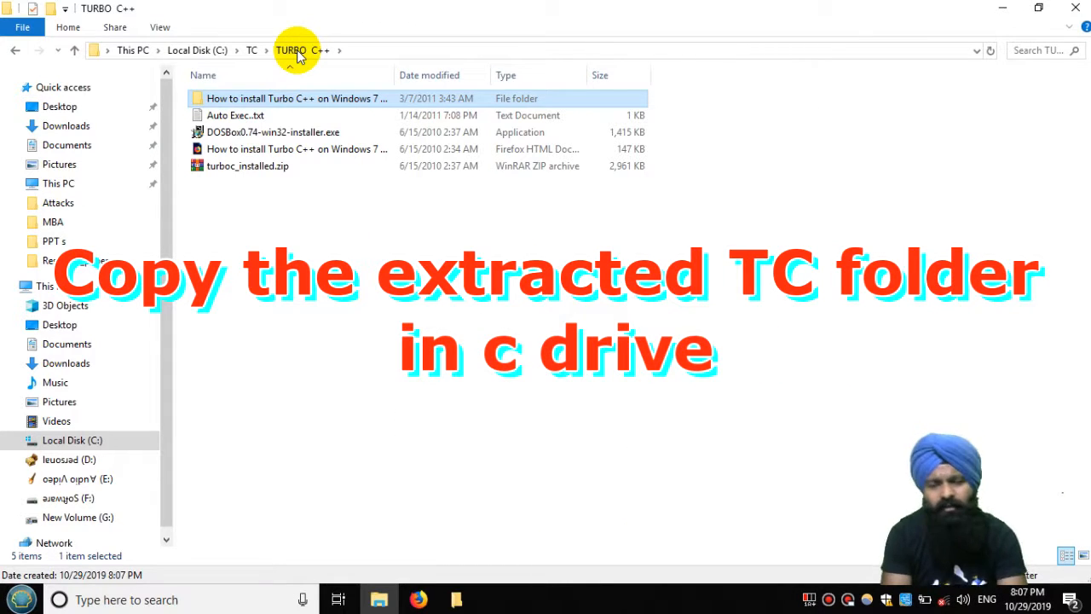
- Open turboc_installed.zip to look inside, close it, and extract the archive into its own turboc_installed folder
double_click(256, 167)
click(646, 300)
click(27, 154)
double_click(26, 154)
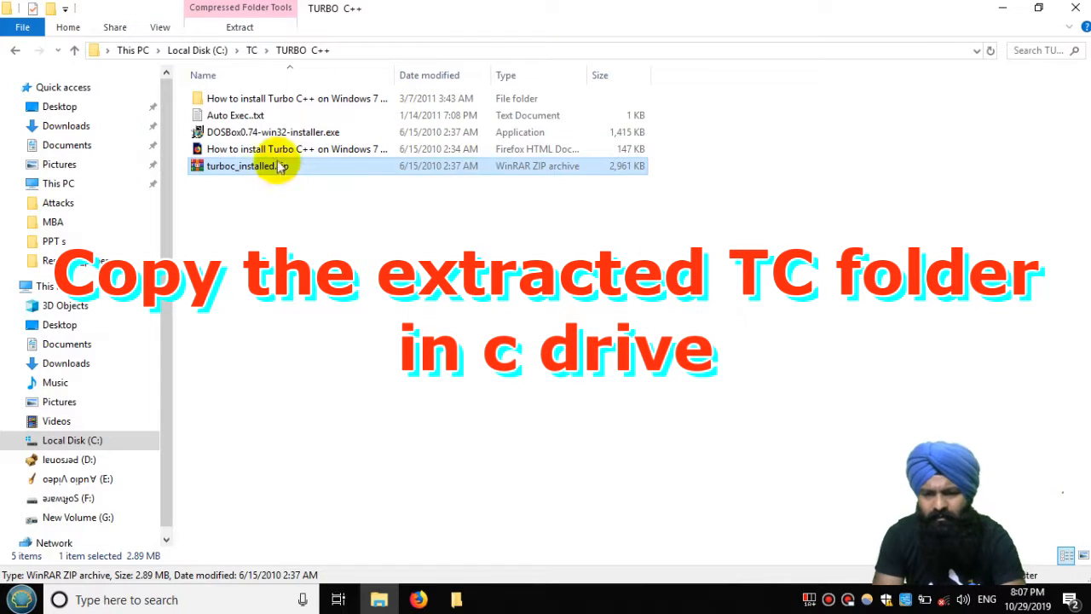
right_click(279, 163)
click(381, 244)
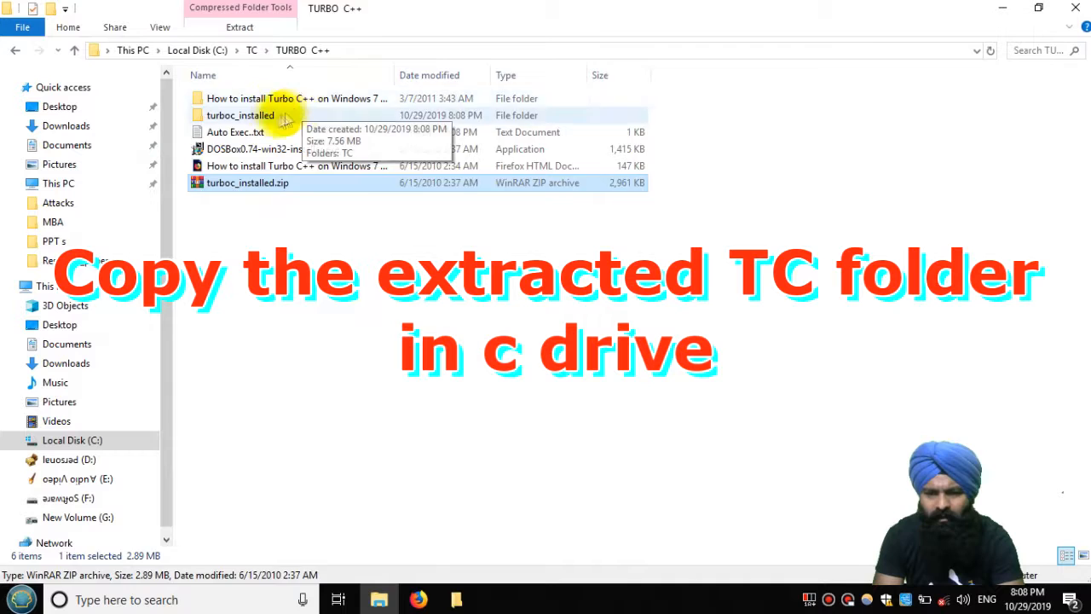
- Copy the TC folder from inside turboc_installed into the root of drive C, merging it with the existing TC folder
double_click(284, 119)
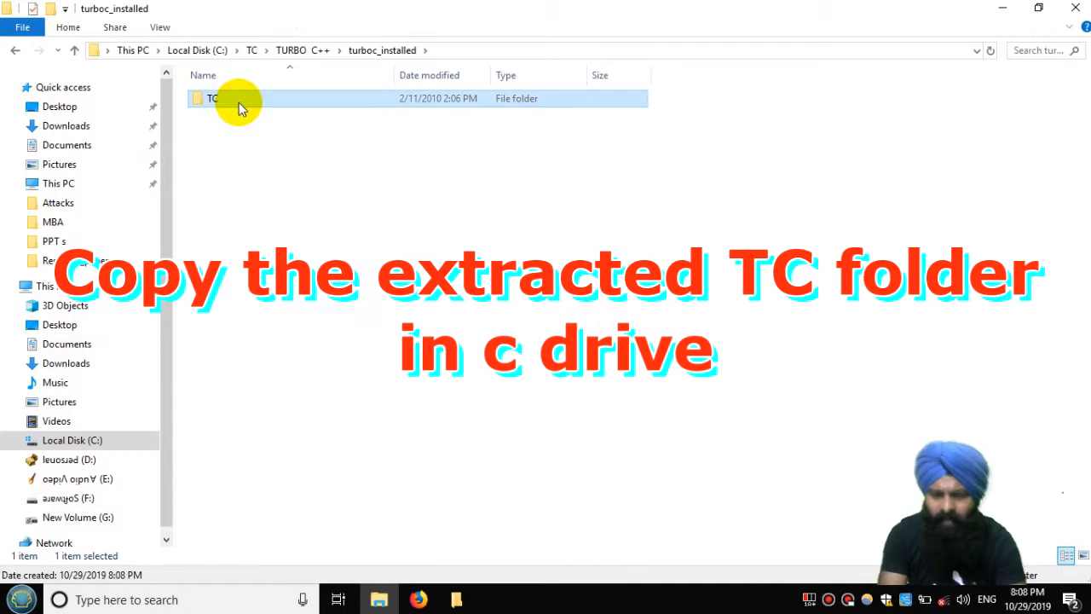
click(198, 49)
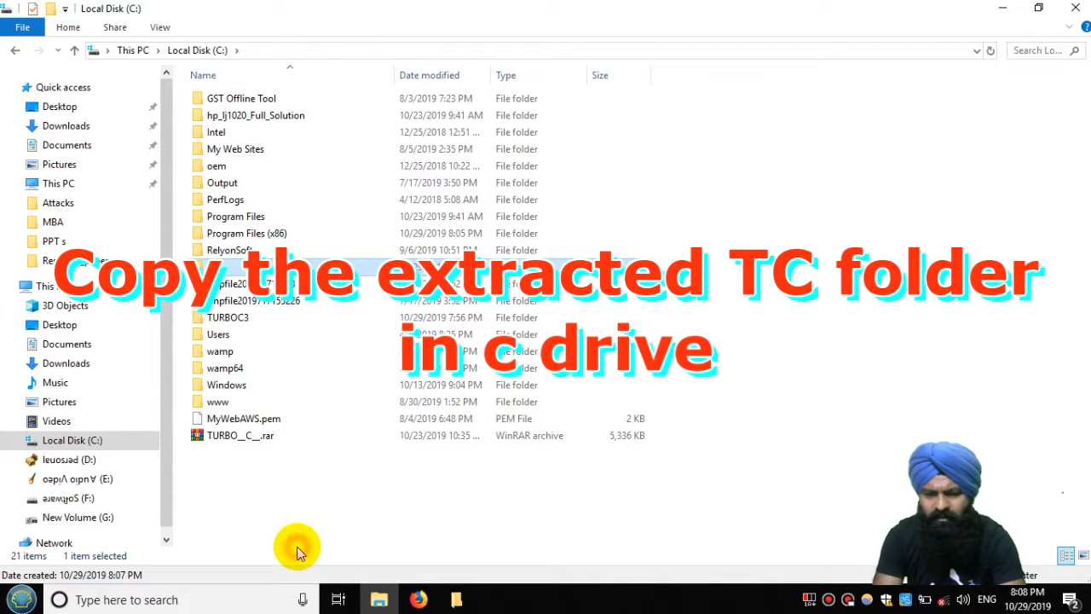
click(248, 471)
key(ctrl+v)
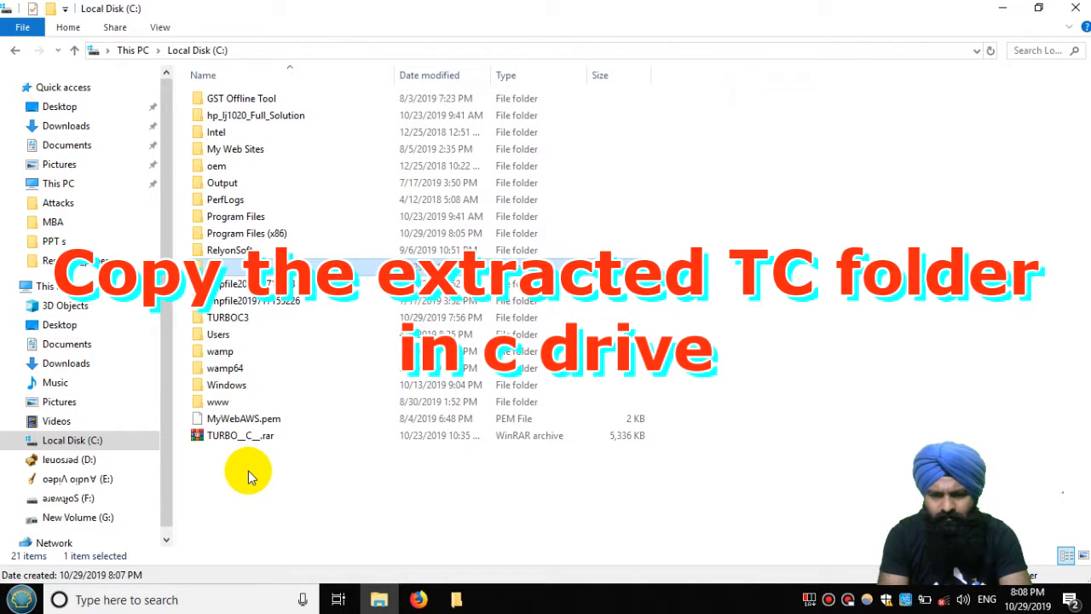
- Check the contents and name of the TC folder on drive C without changing them
double_click(226, 273)
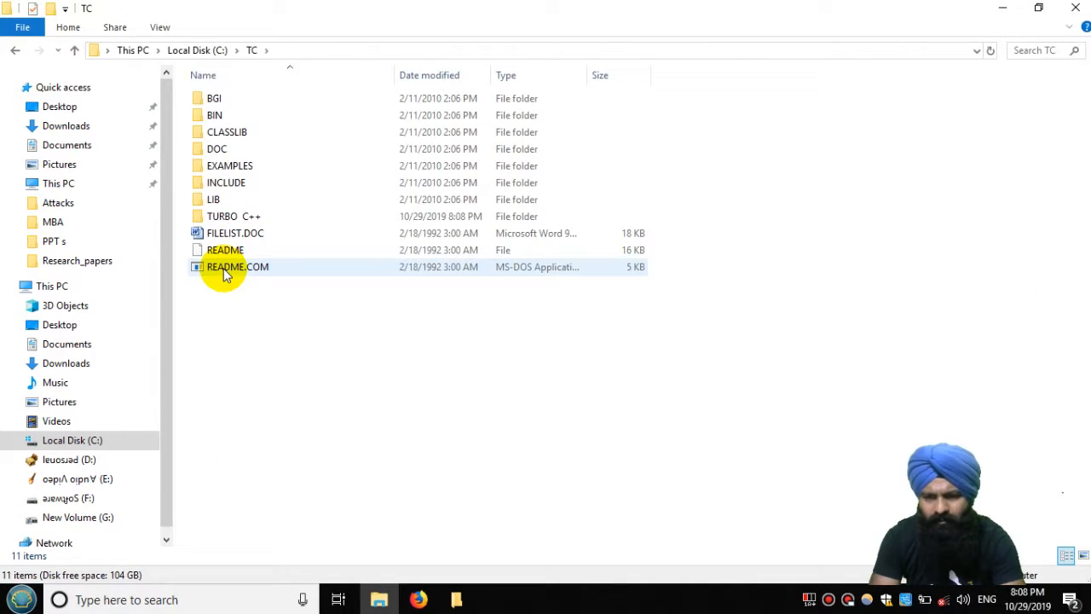
click(197, 49)
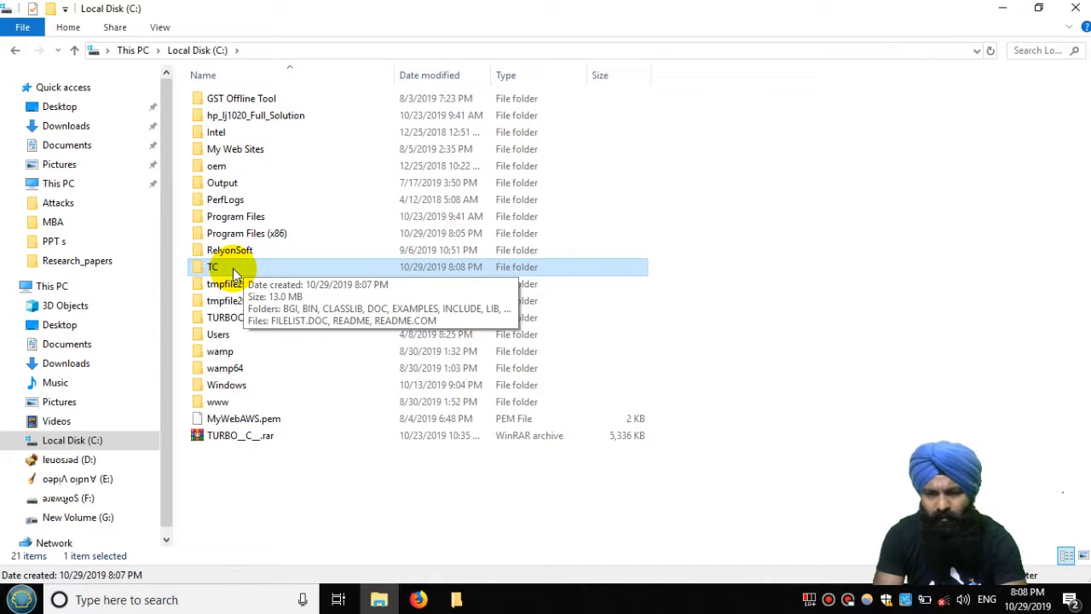
click(233, 267)
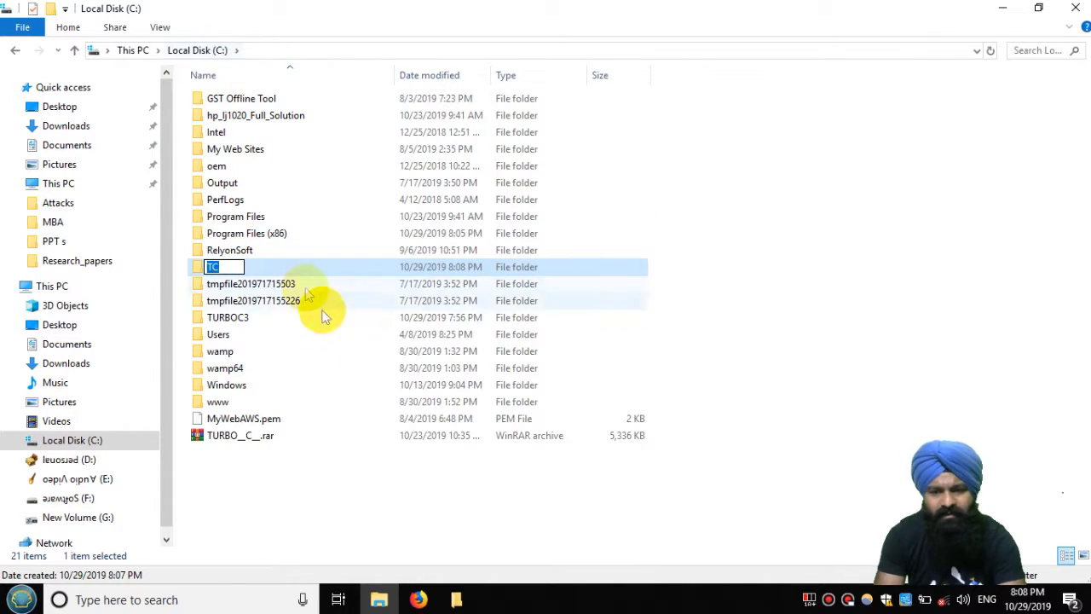
click(356, 497)
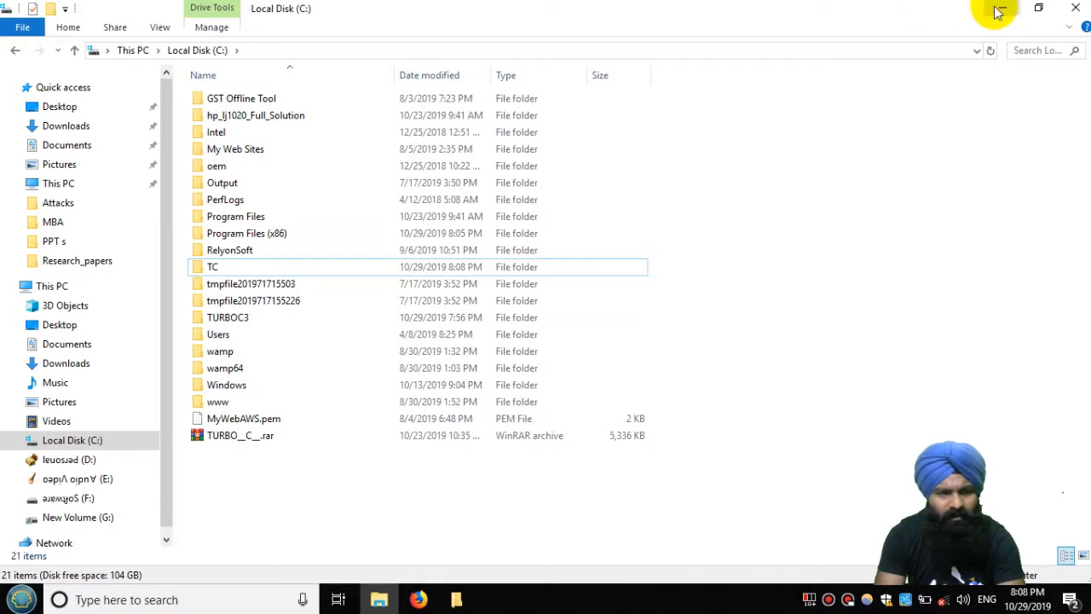
- Minimise File Explorer, launch DOSBox from the desktop, and mount the folder with the command mount c c:\TC
click(999, 10)
double_click(147, 412)
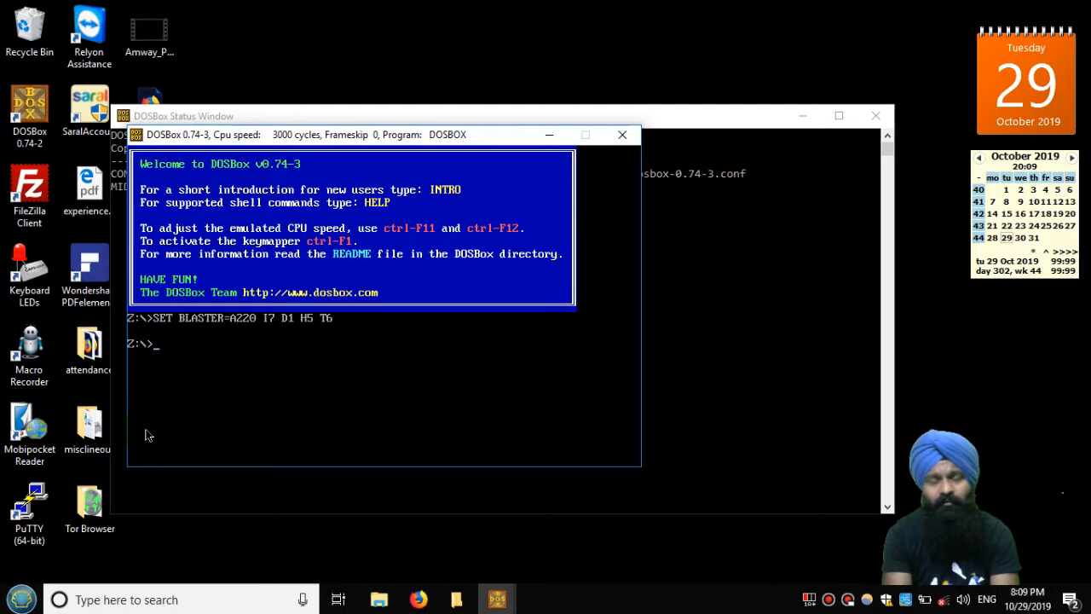
text(mount )
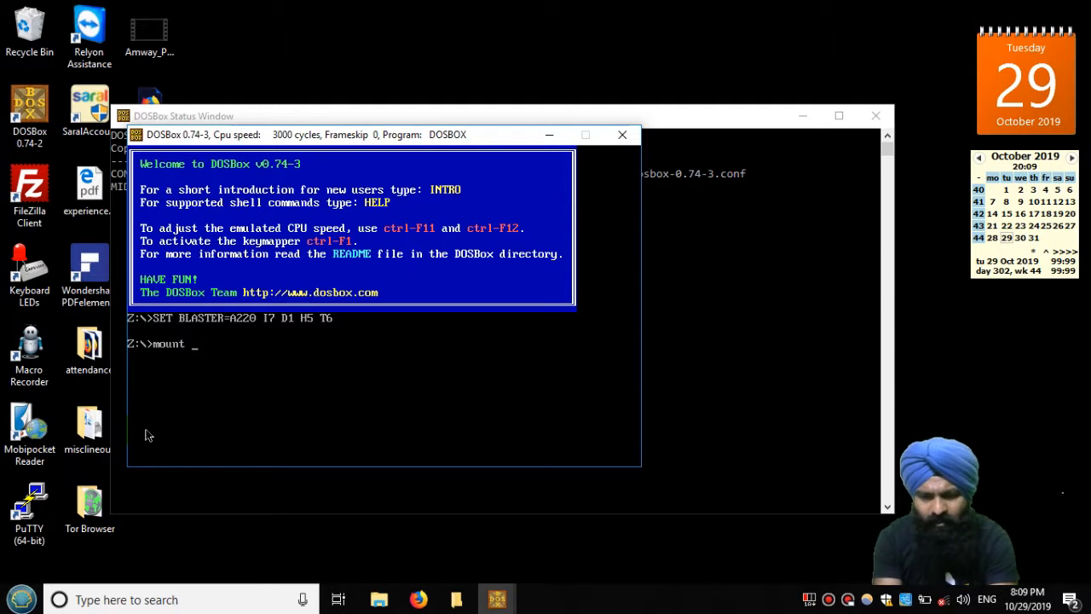
text(c)
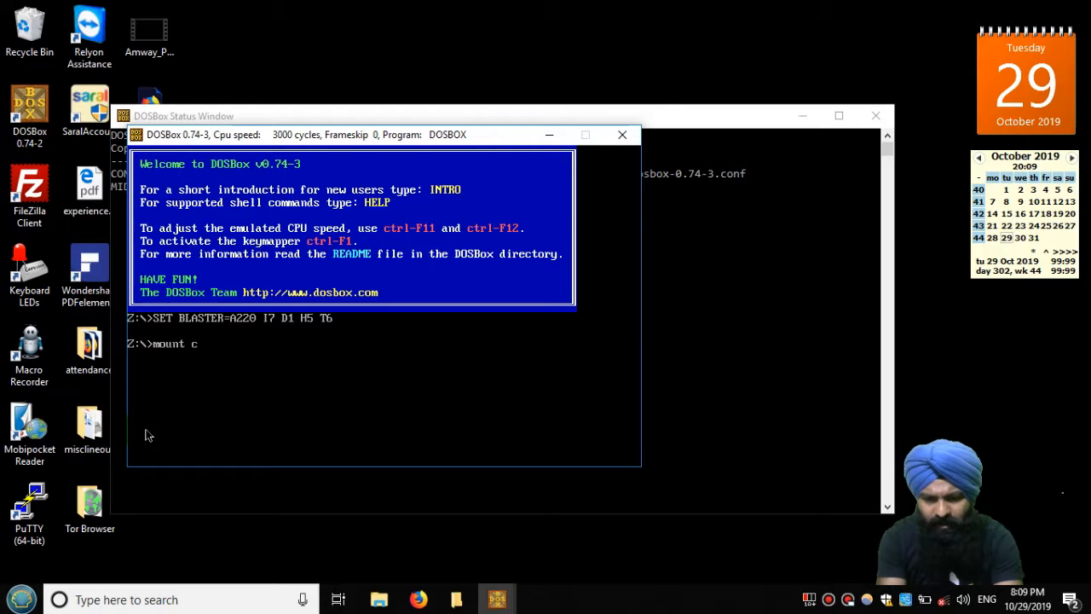
text( c:\TC)
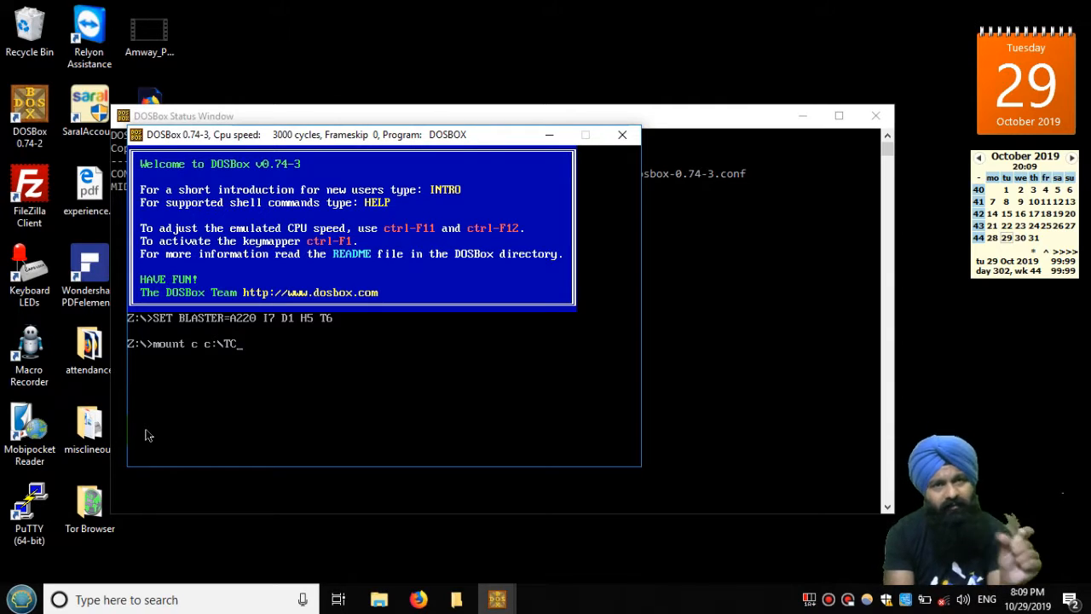
key(Return)
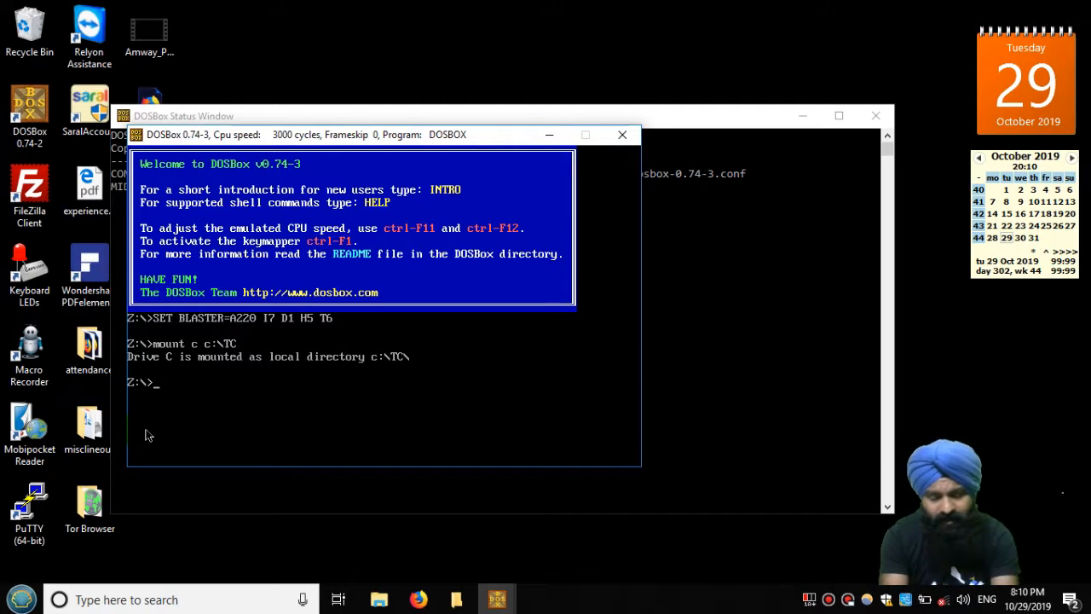
- Switch to the mounted C: drive, list its contents with dir, and move the DOSBox window aside
text(c:)
key(Return)
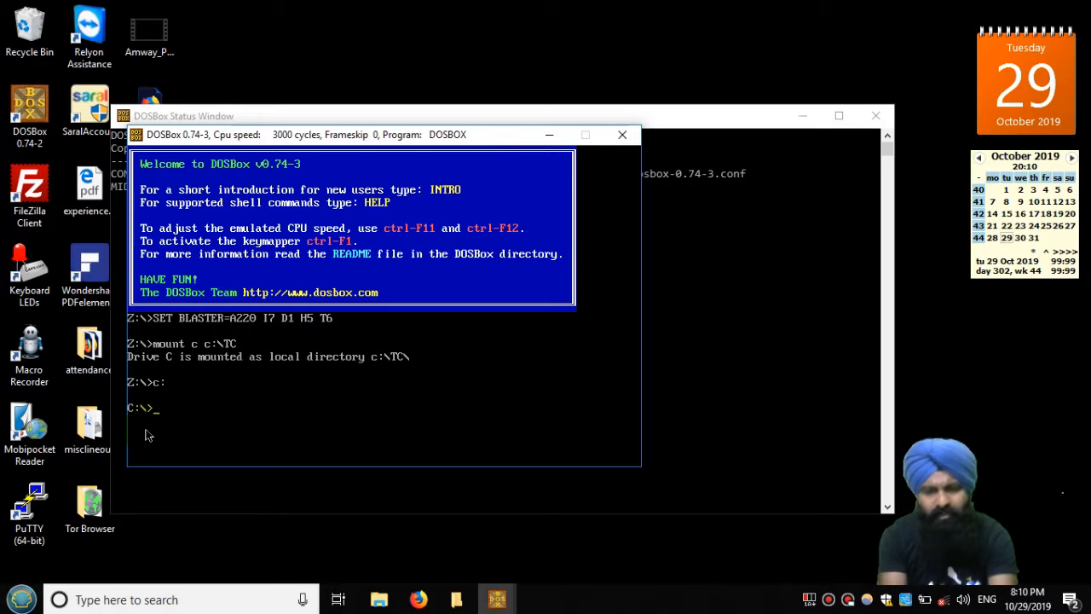
text(dir)
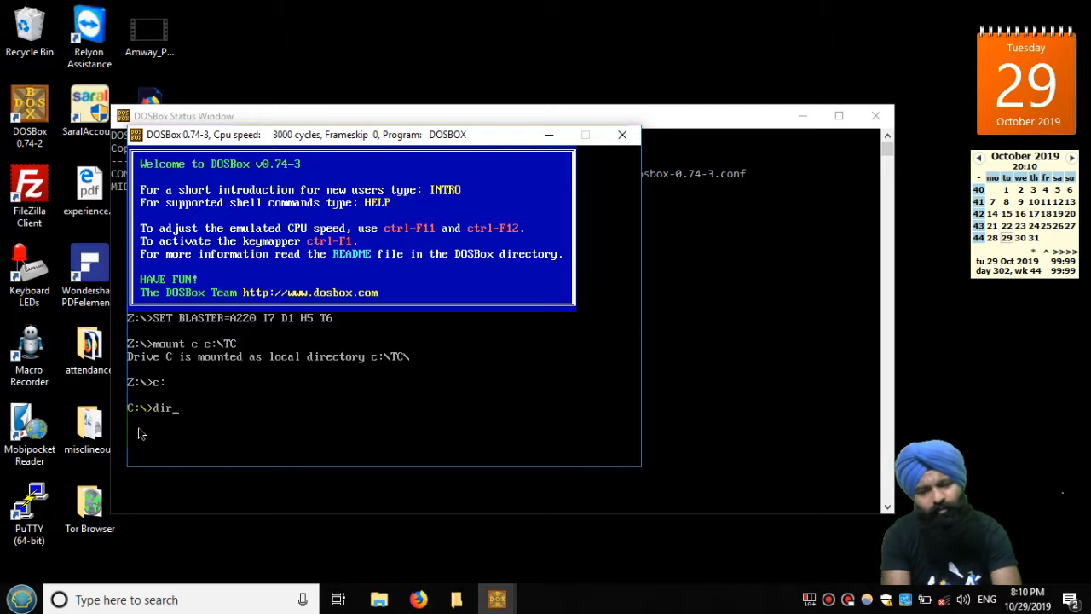
key(Return)
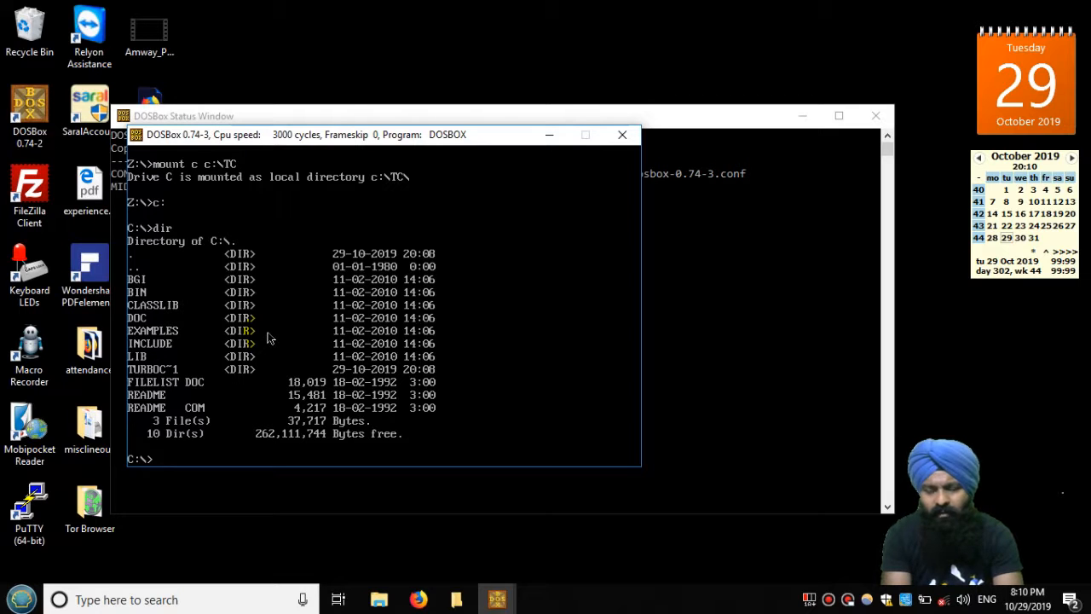
drag(304, 137, 434, 160)
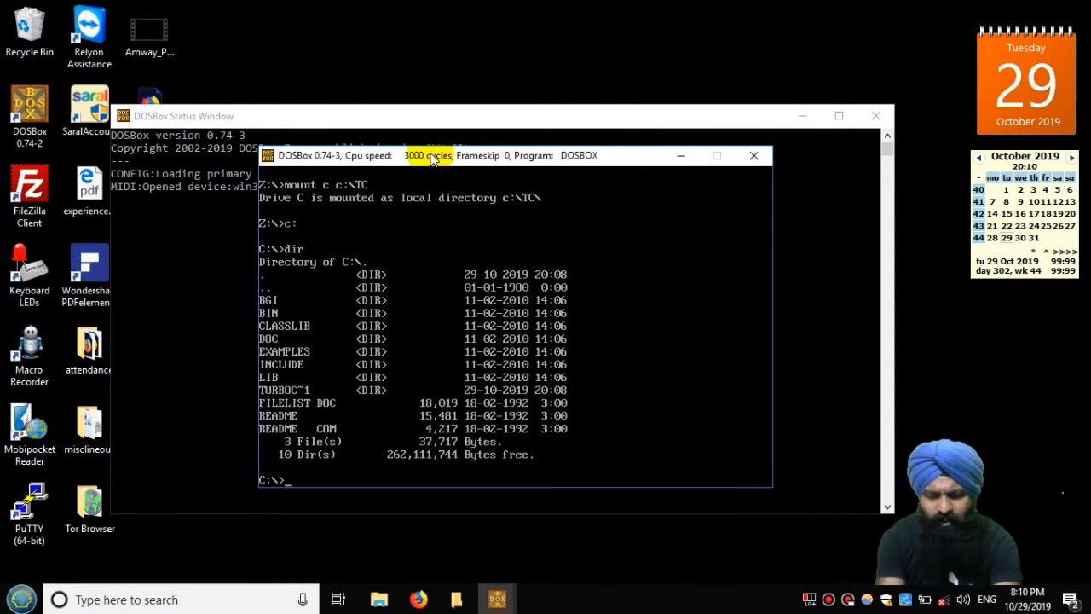
- Change to the bin directory with cd bin and list its files with dir
text(cd)
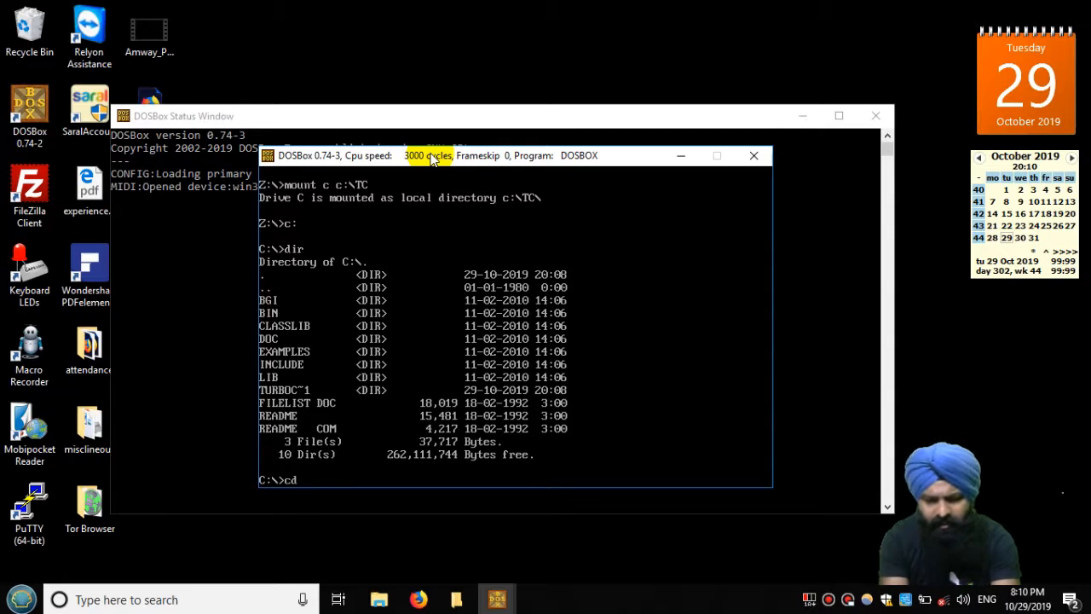
text( bin)
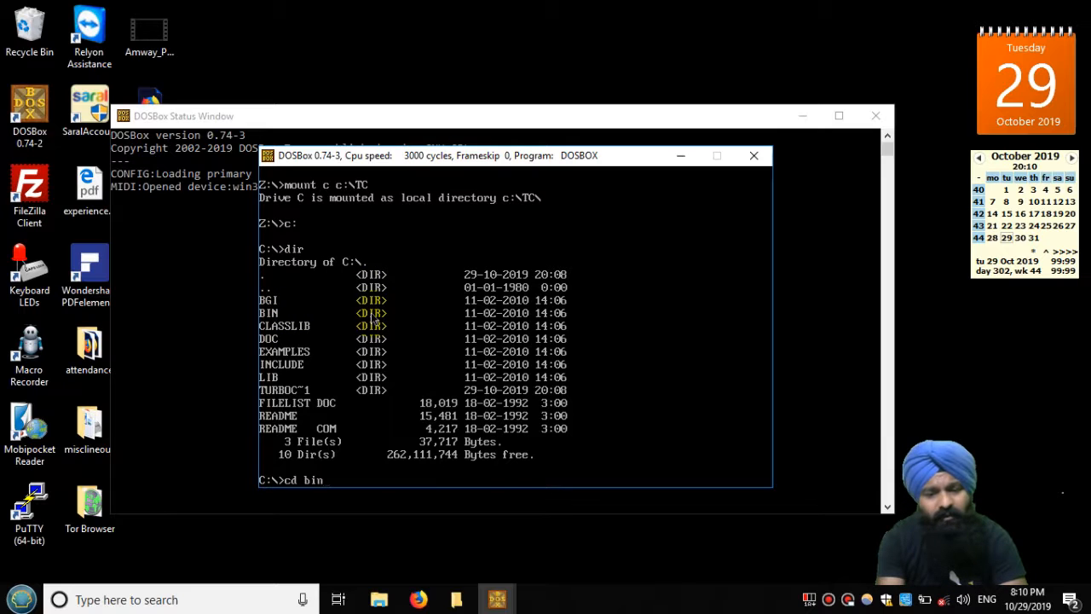
key(Return)
text(dir)
key(Return)
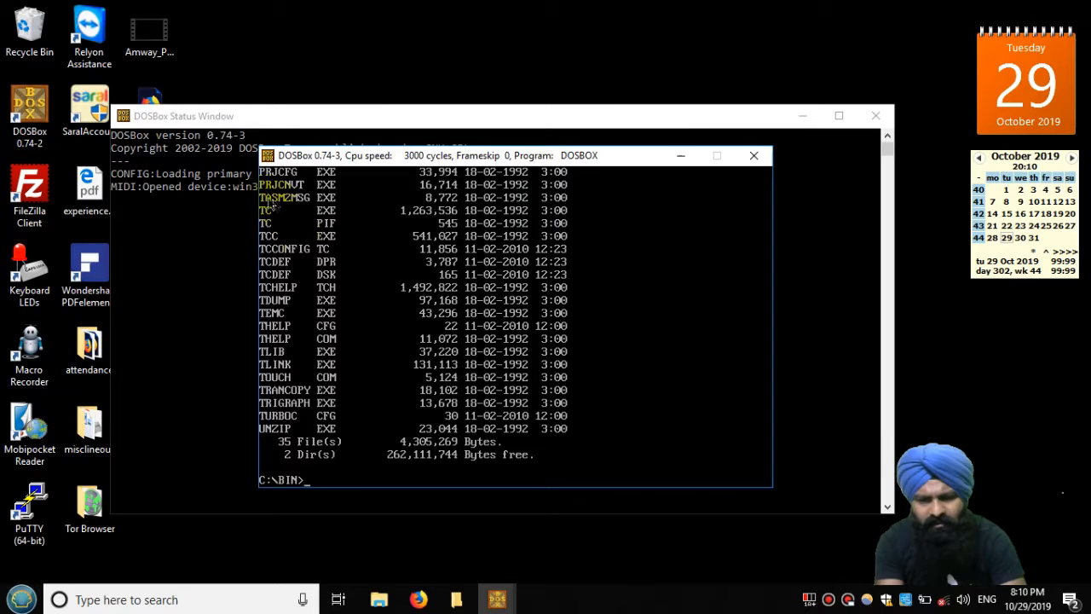
- Start Turbo C++ with the tc command and dismiss the startup error message
text(tc)
key(Return)
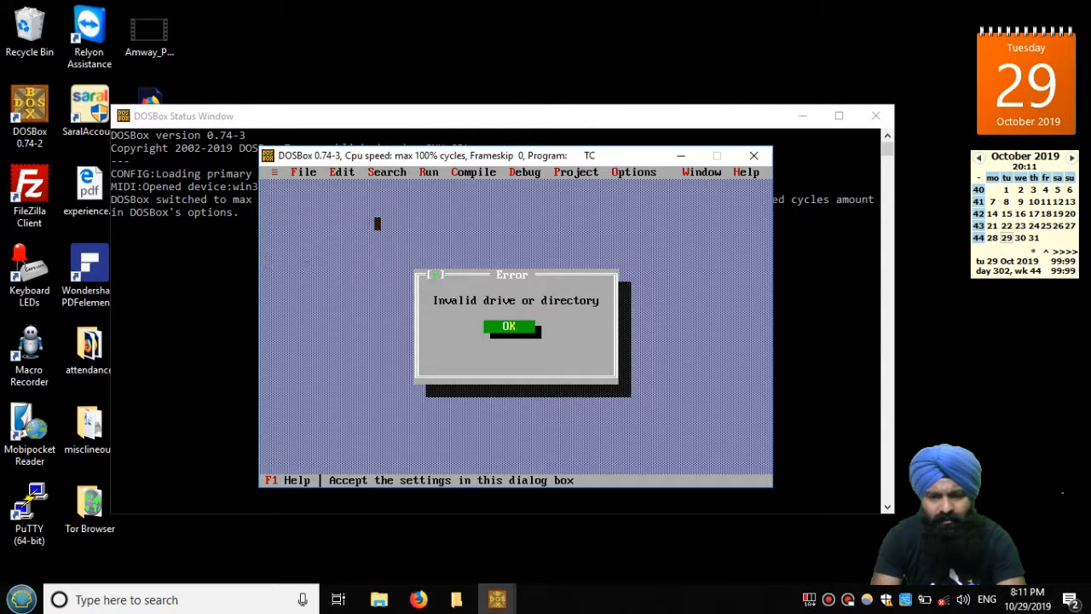
click(511, 326)
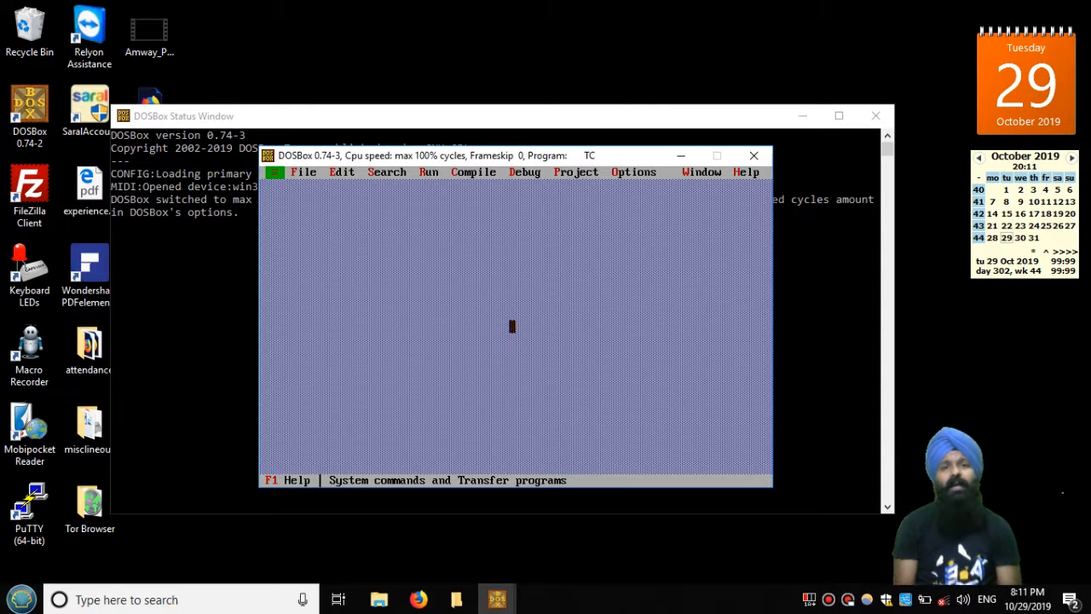
- Open the Directories settings and change the Include Directories path to C:\INCLUDE
click(689, 173)
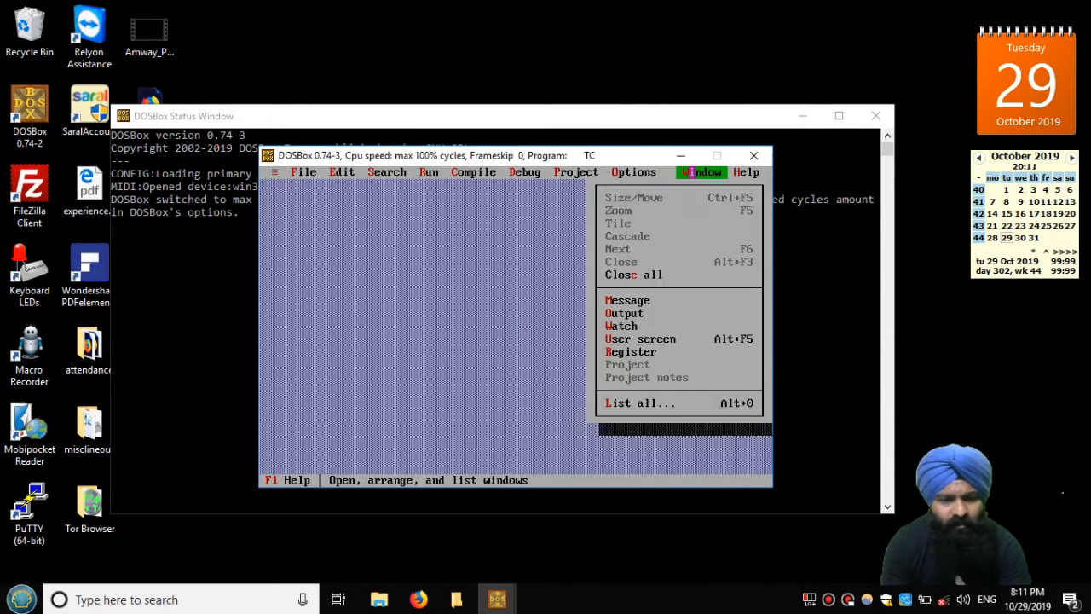
click(640, 173)
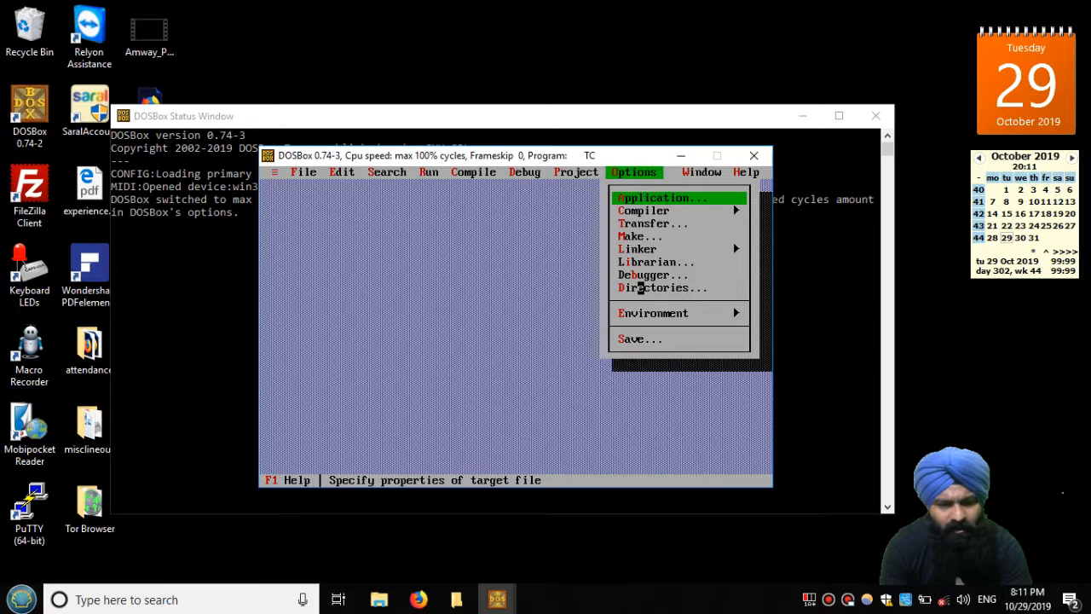
click(641, 287)
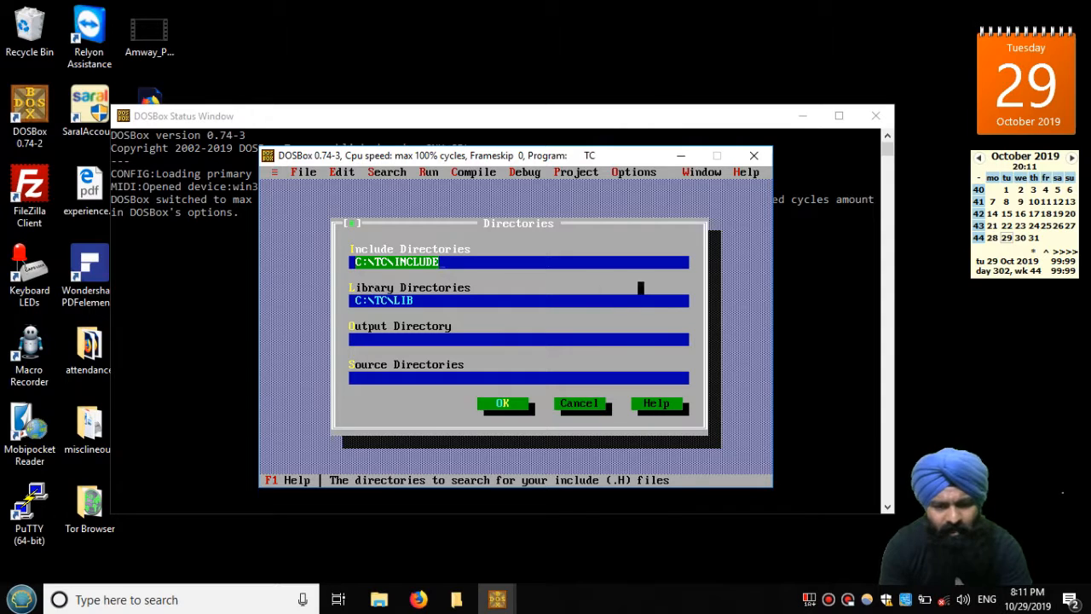
click(389, 262)
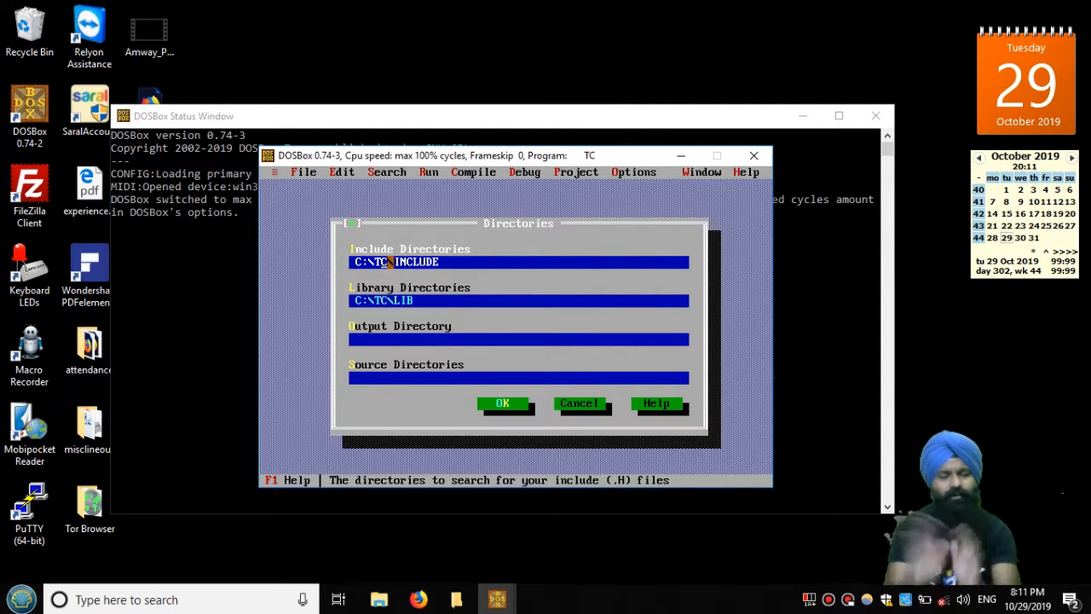
key(BackSpace)
key(BackSpace)
key(BackSpace)
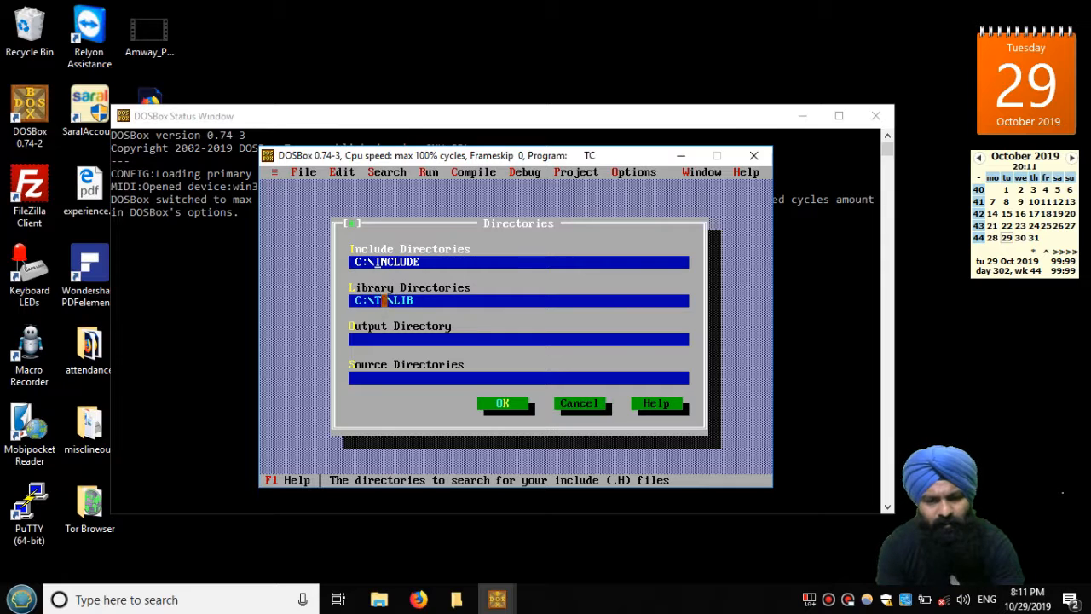
- Change the Library Directories path to C:\LIB and accept the directory settings
click(376, 300)
key(Delete)
key(Delete)
key(Delete)
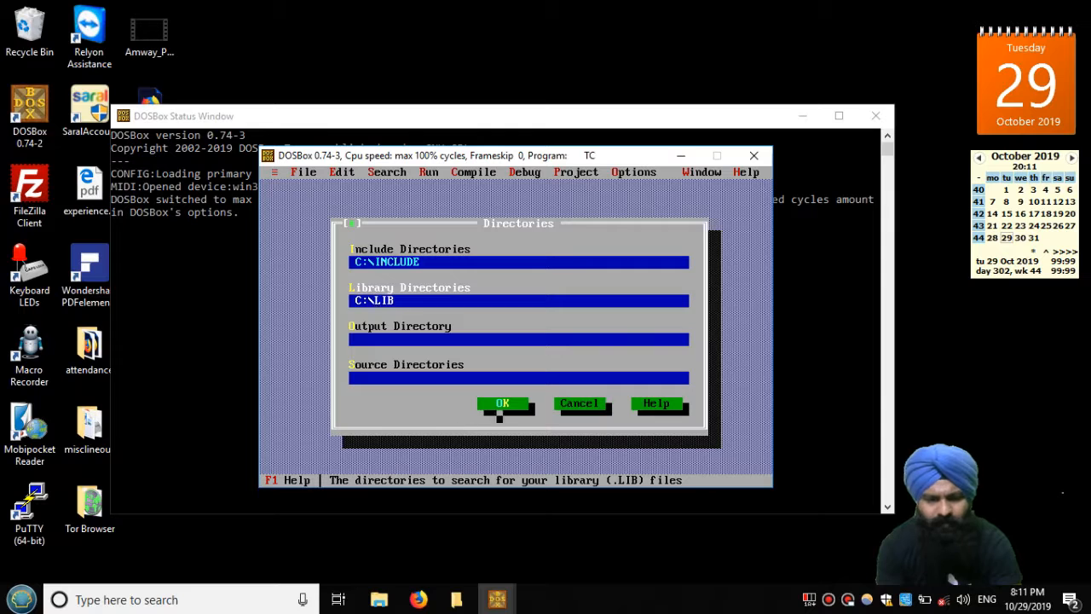
click(512, 403)
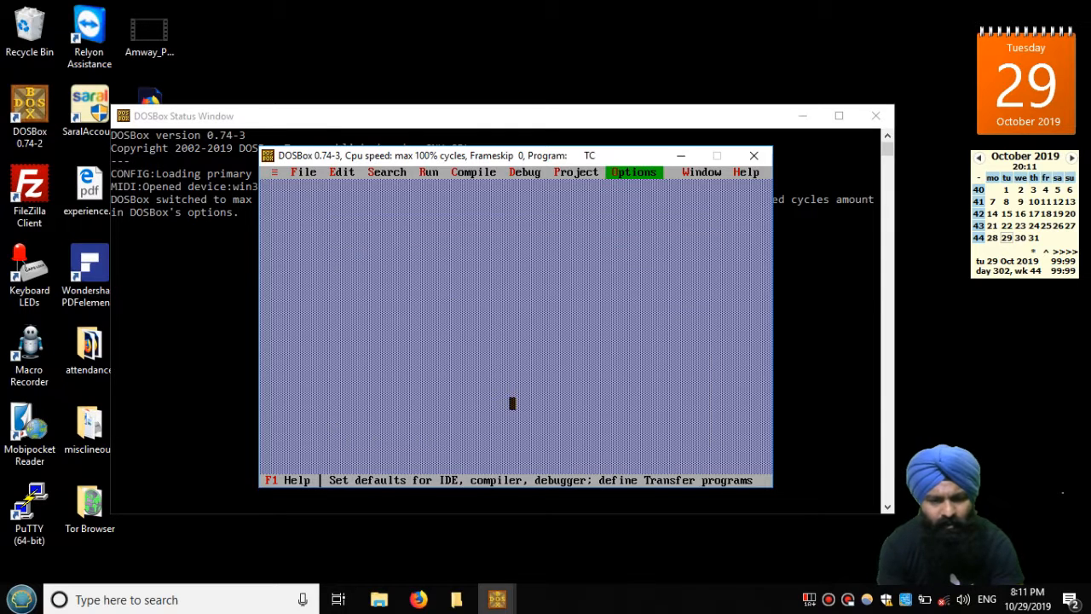
- Create a new source file and enter #include<stdio.h> as its first line
click(304, 171)
click(313, 198)
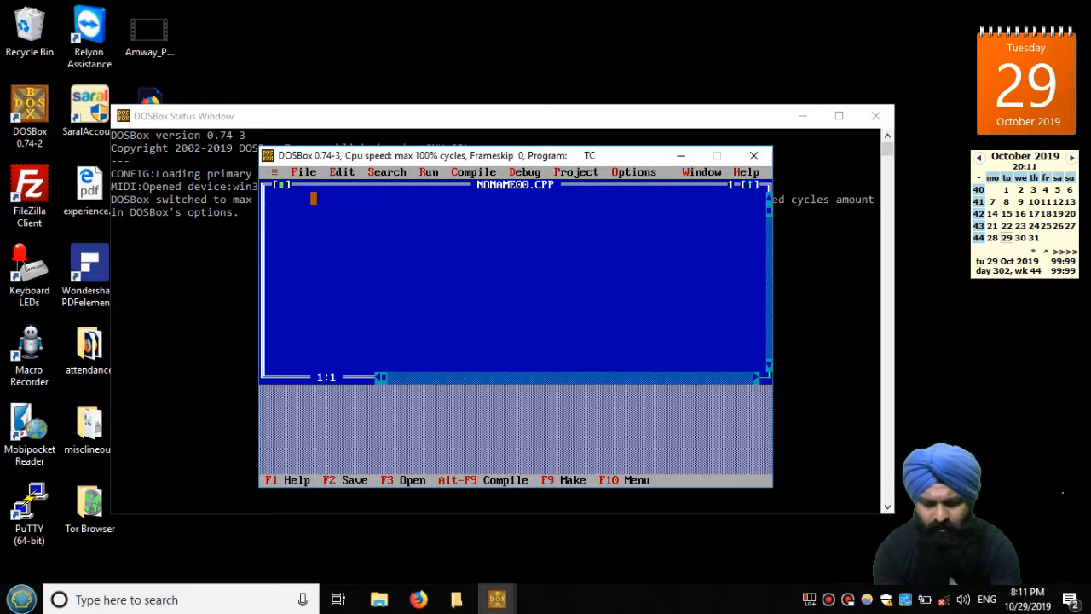
text(#include<stdio.h>)
key(Return)
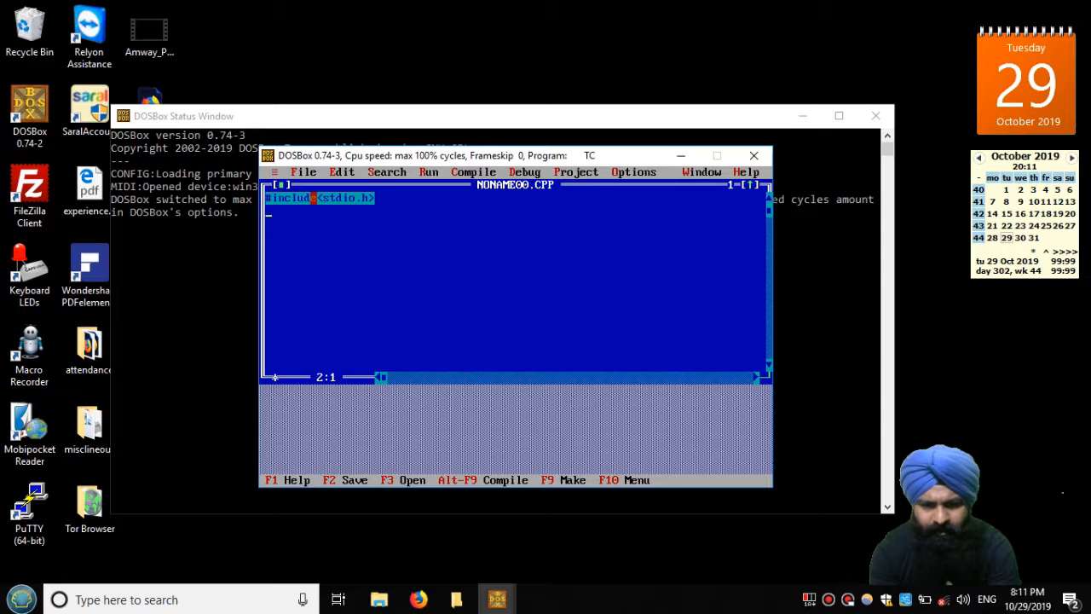
- Below the include line, add the int main() function header and its opening brace
text(int main())
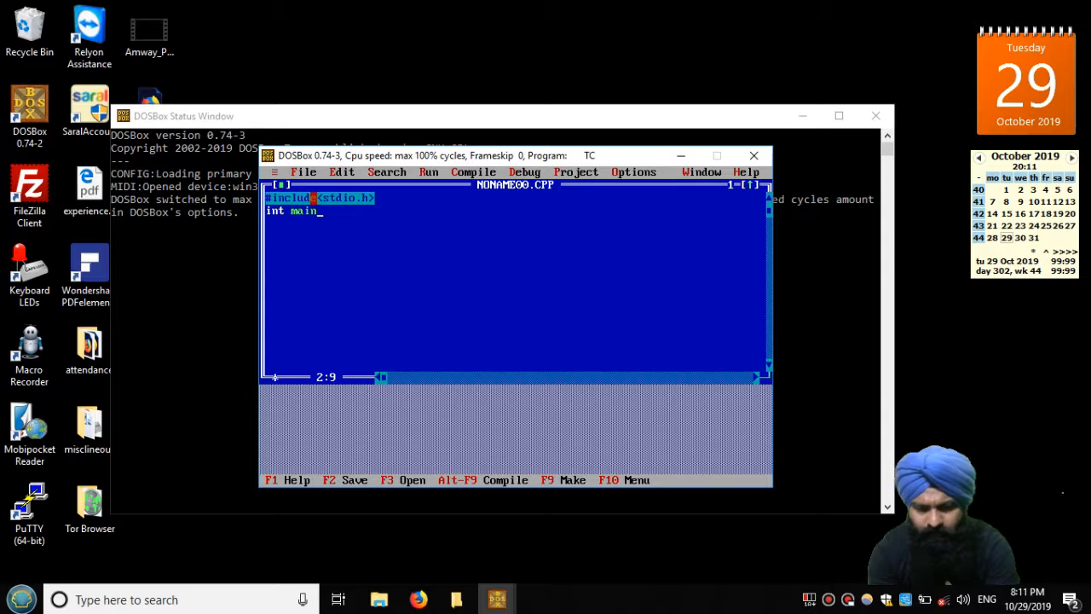
key(Return)
text({)
key(Return)
key(Return)
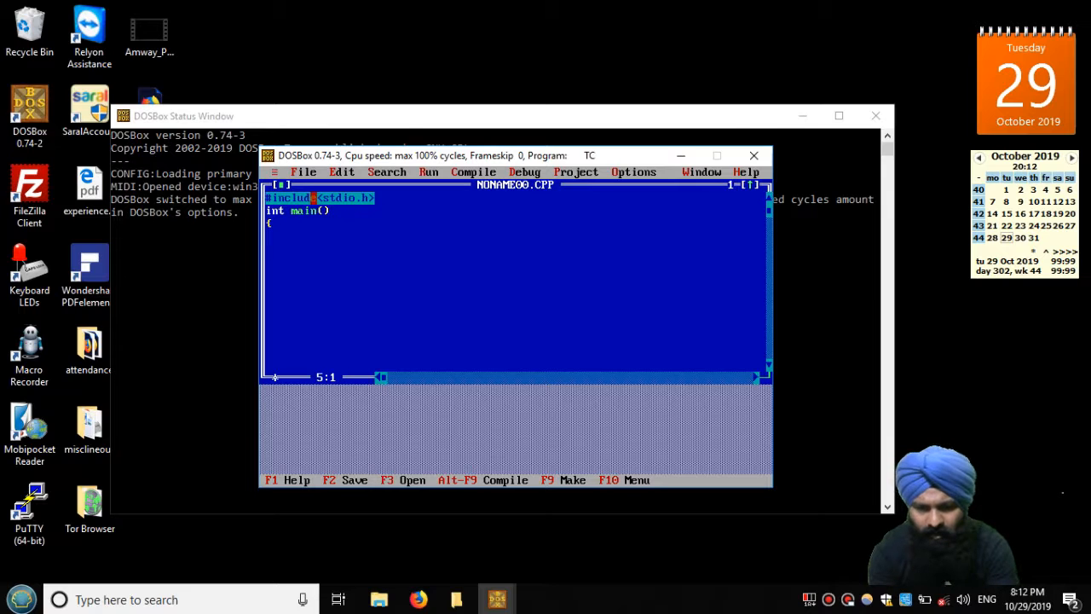
- Add the statement printf("Running c in DoS BoX"); inside main, leaving a blank line after the opening brace
text(print)
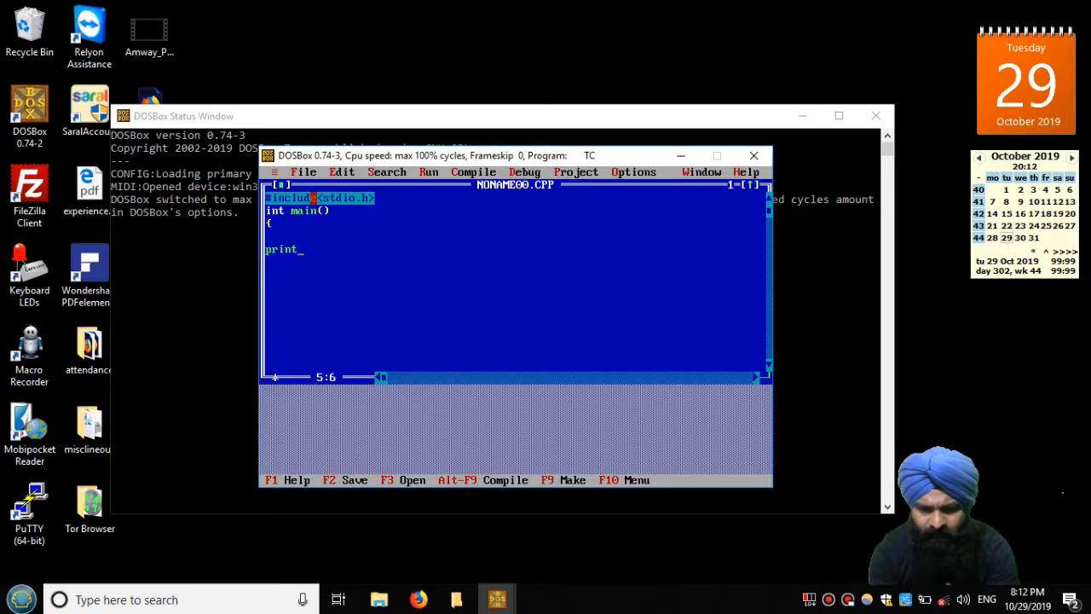
text(f(")
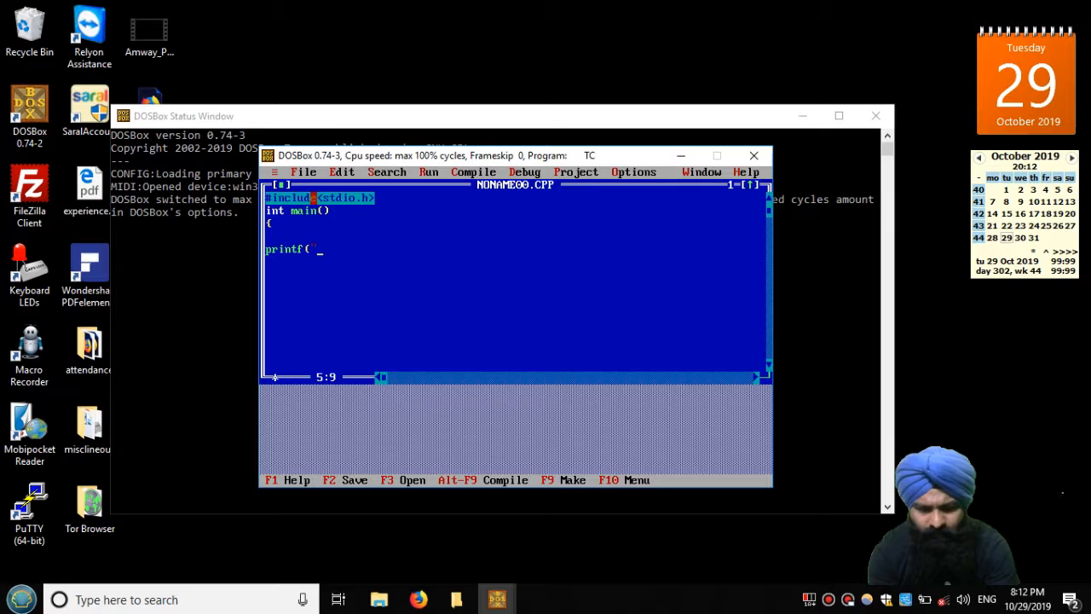
text(R)
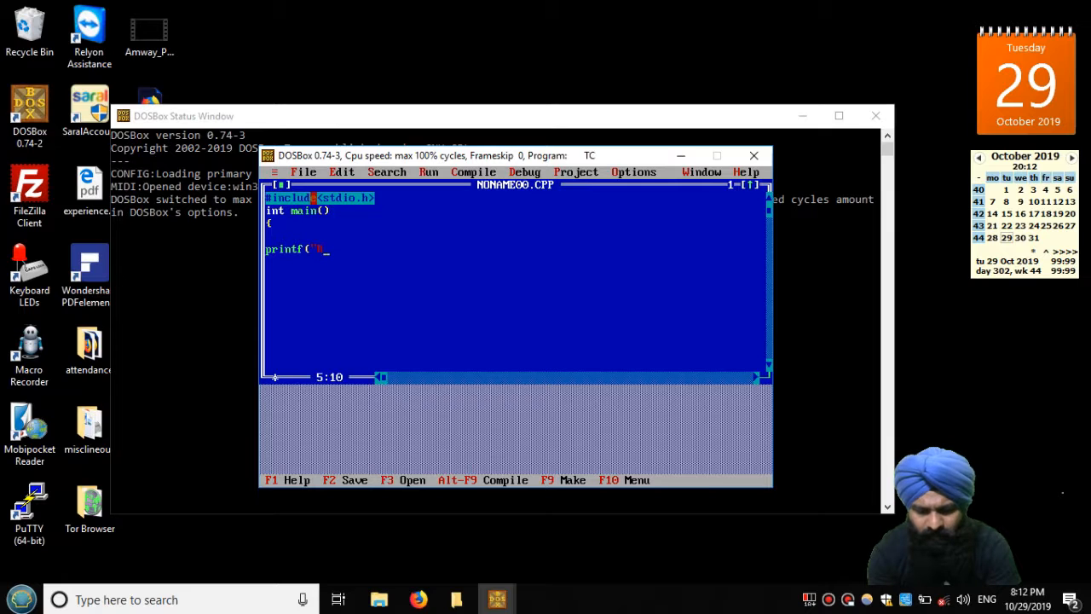
text(unning c in DoS)
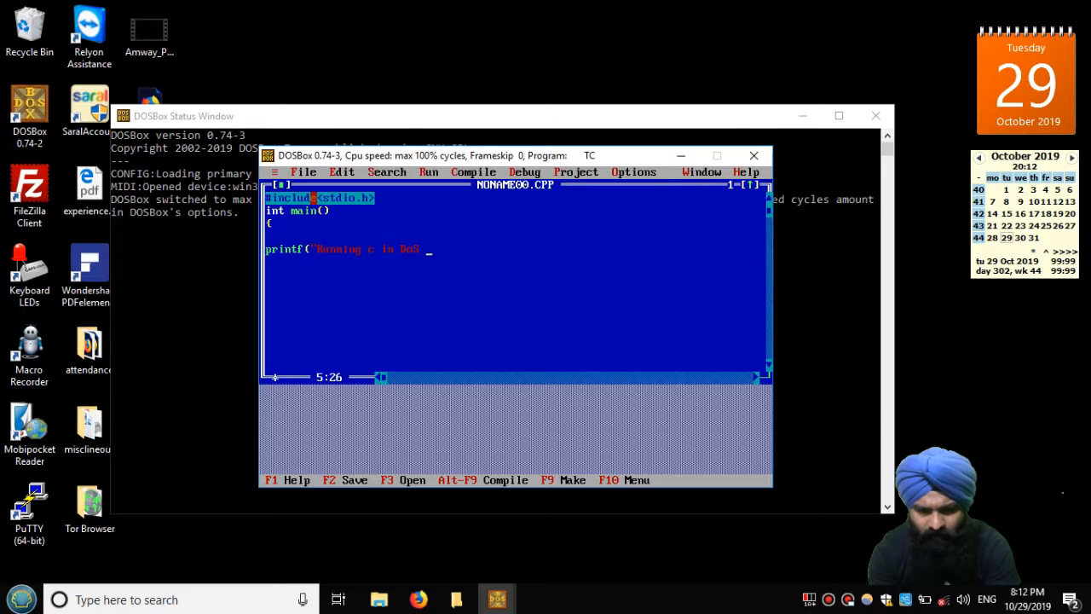
text( Box)
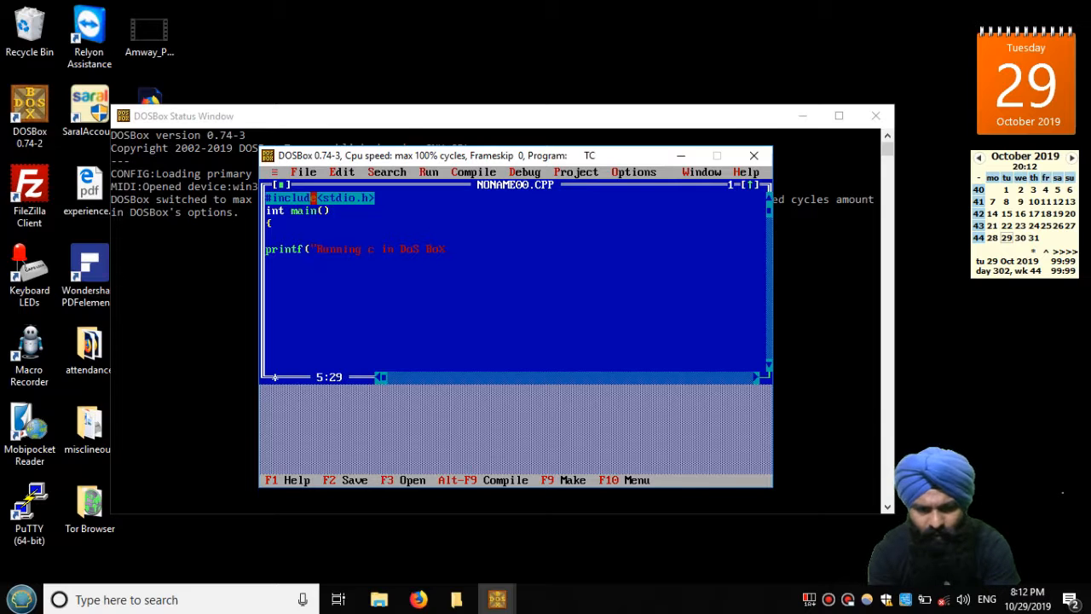
text(")
text();)
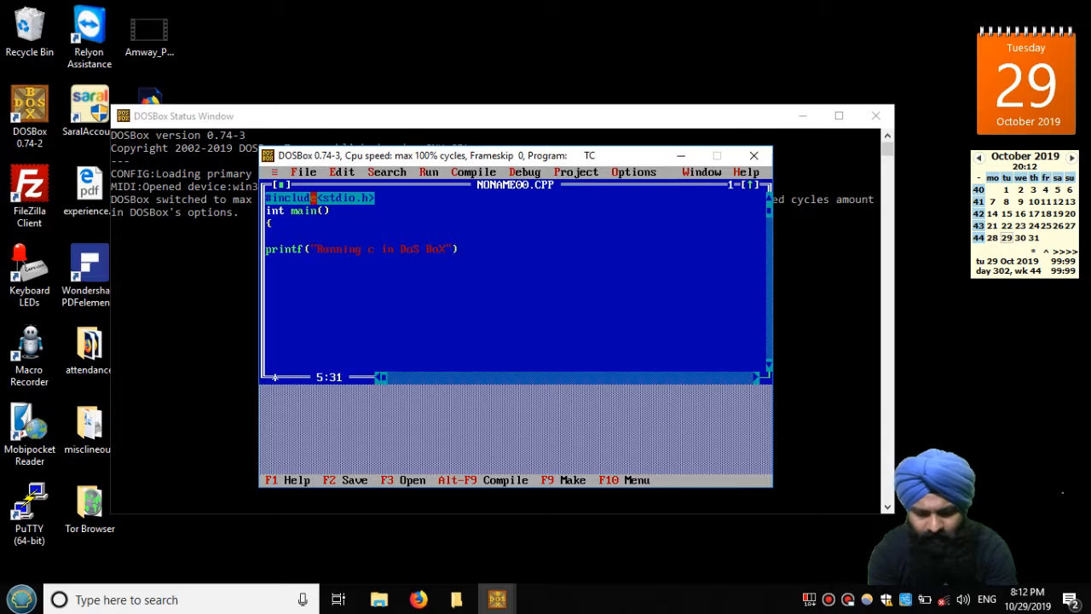
- Finish main with a return 0; statement and the closing brace
key(Return)
key(Return)
text(return 0;)
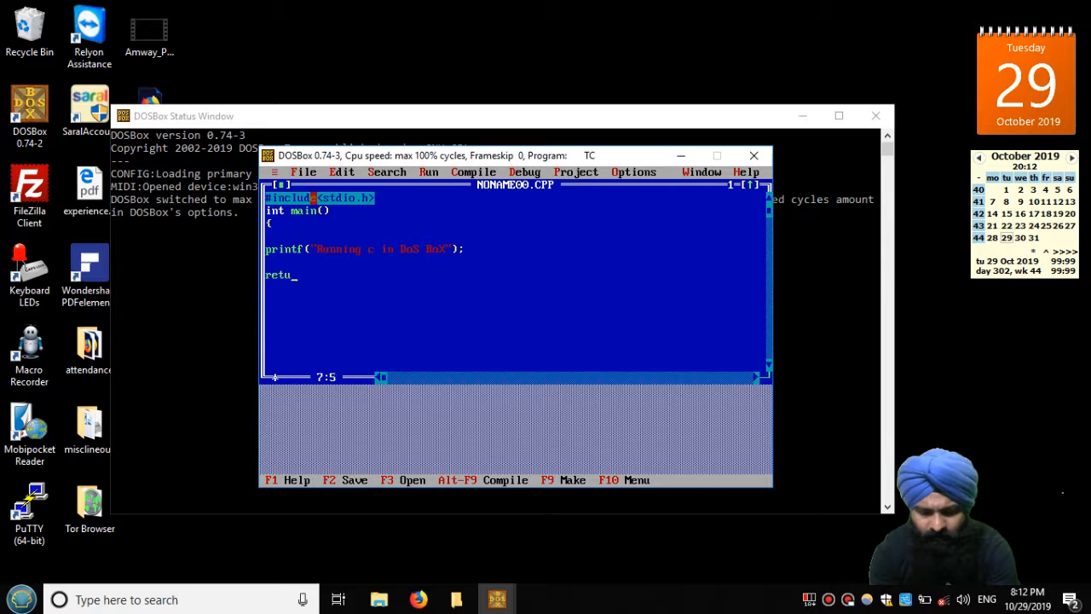
key(Return)
text(})
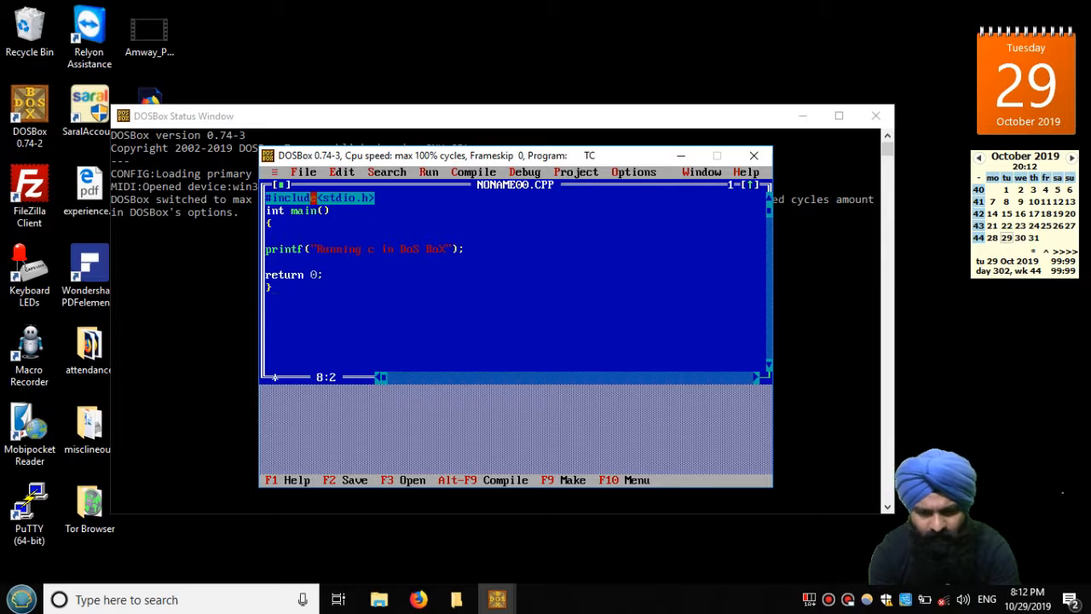
- Compile NONAME00.CPP and dismiss the compile report
click(468, 172)
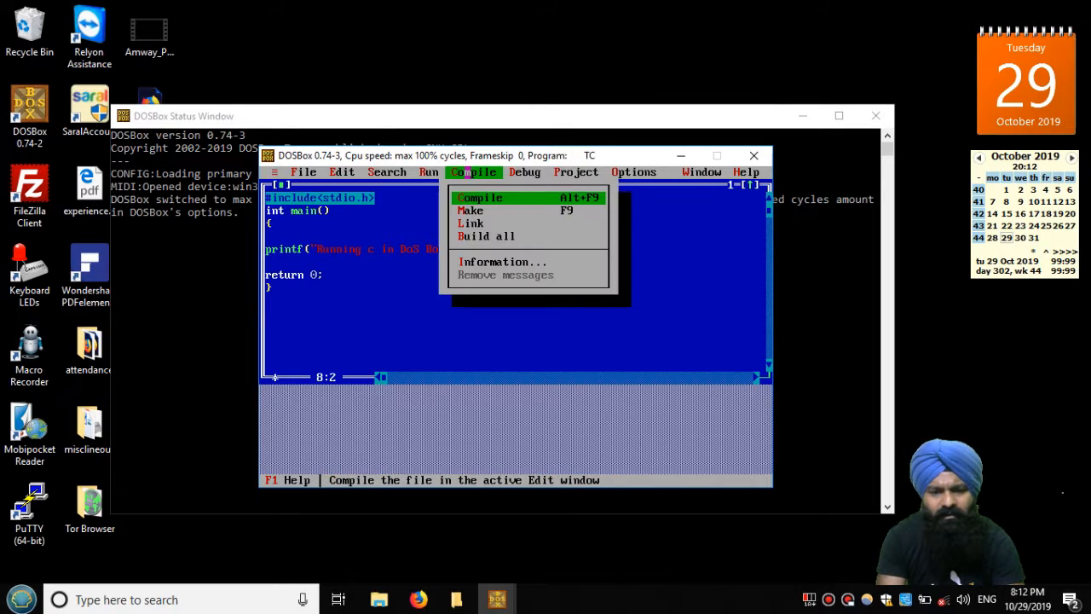
click(480, 198)
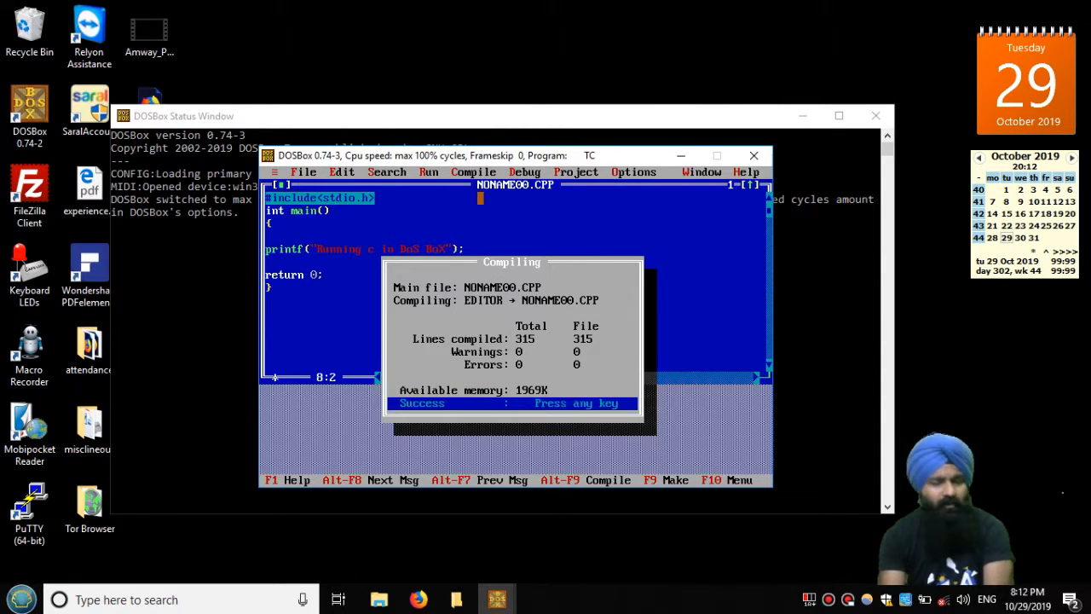
click(493, 364)
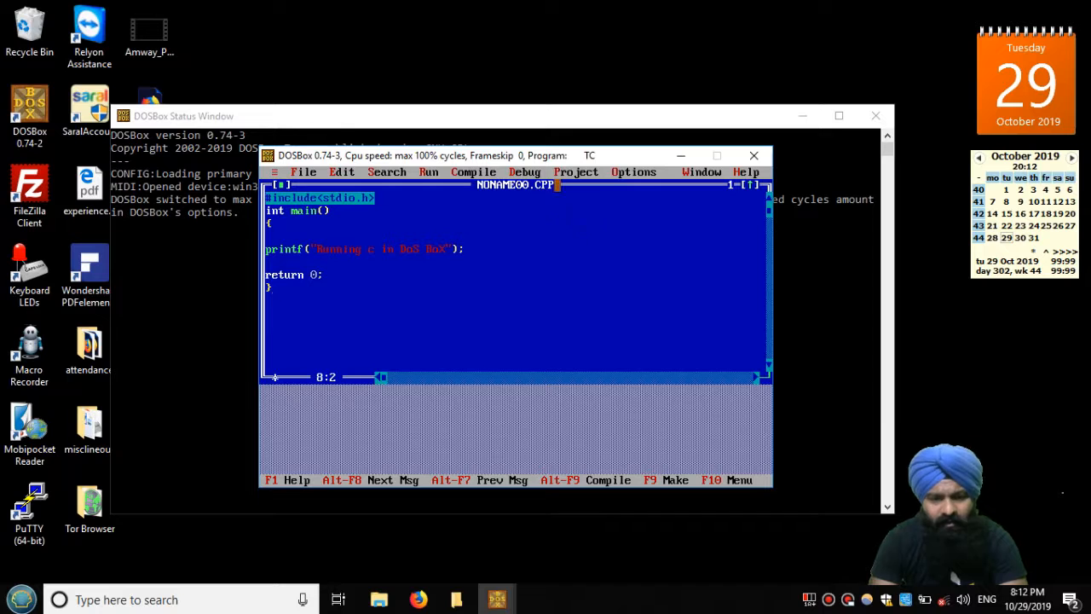
- Run the compiled program
click(527, 171)
click(490, 171)
click(428, 171)
click(432, 198)
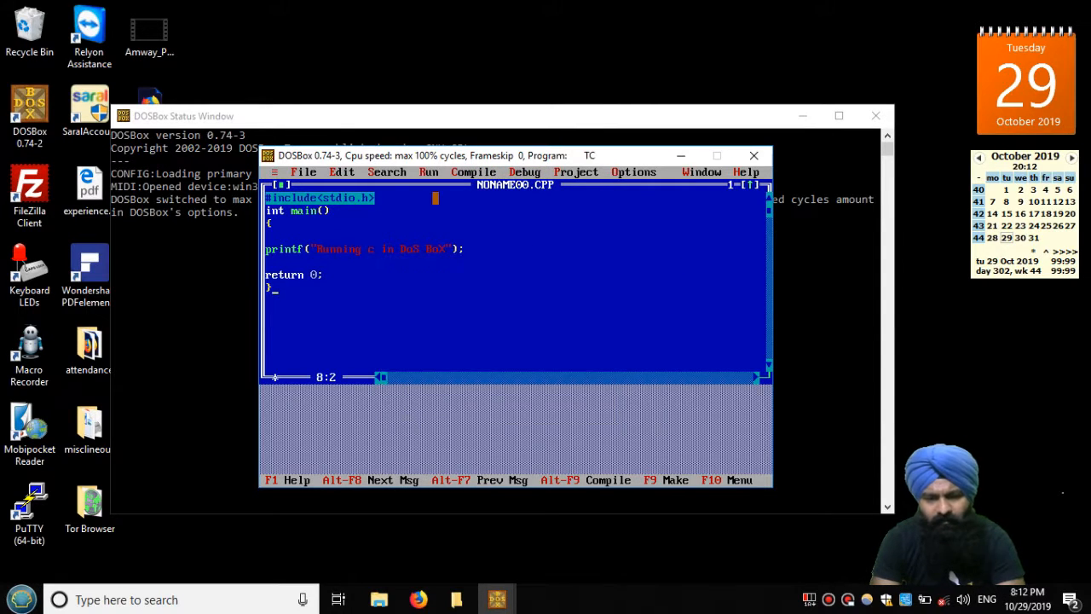
- Open the Output window, examine the last lines for the program's printed text, and close the window
click(698, 171)
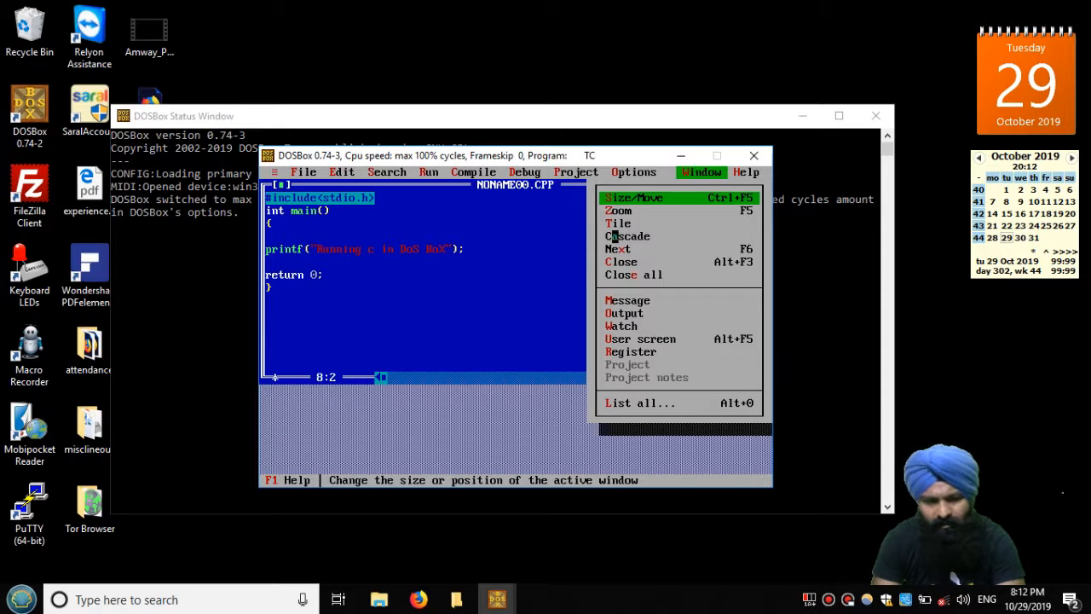
click(625, 313)
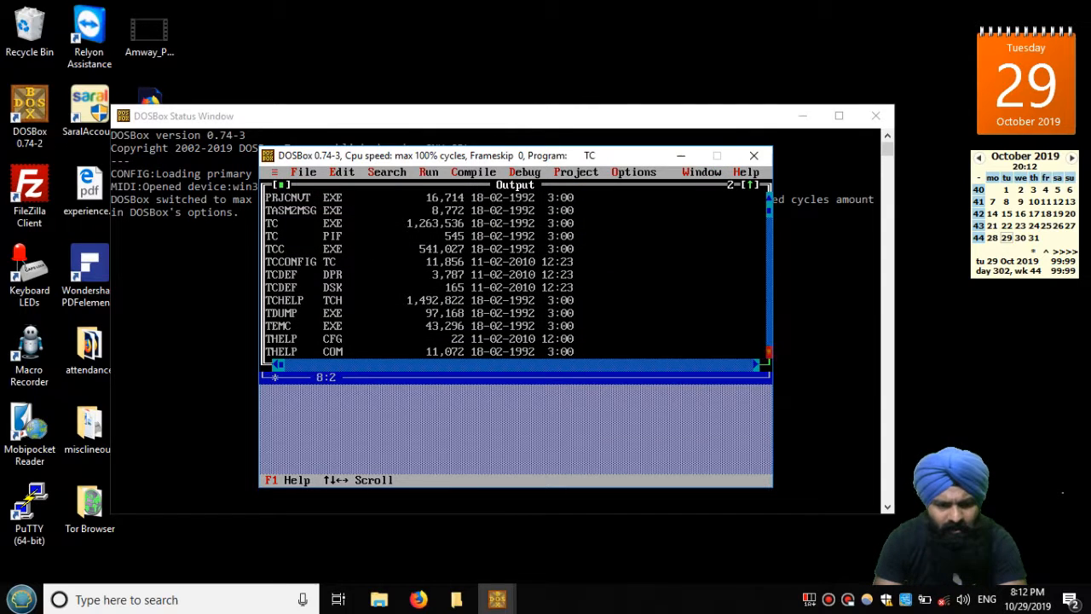
click(769, 352)
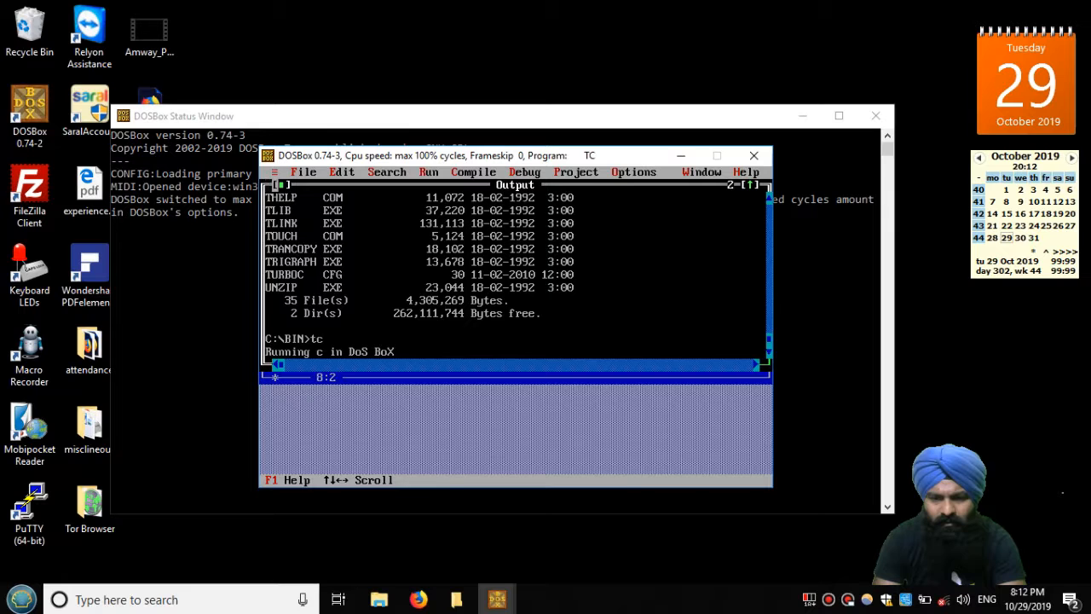
click(277, 185)
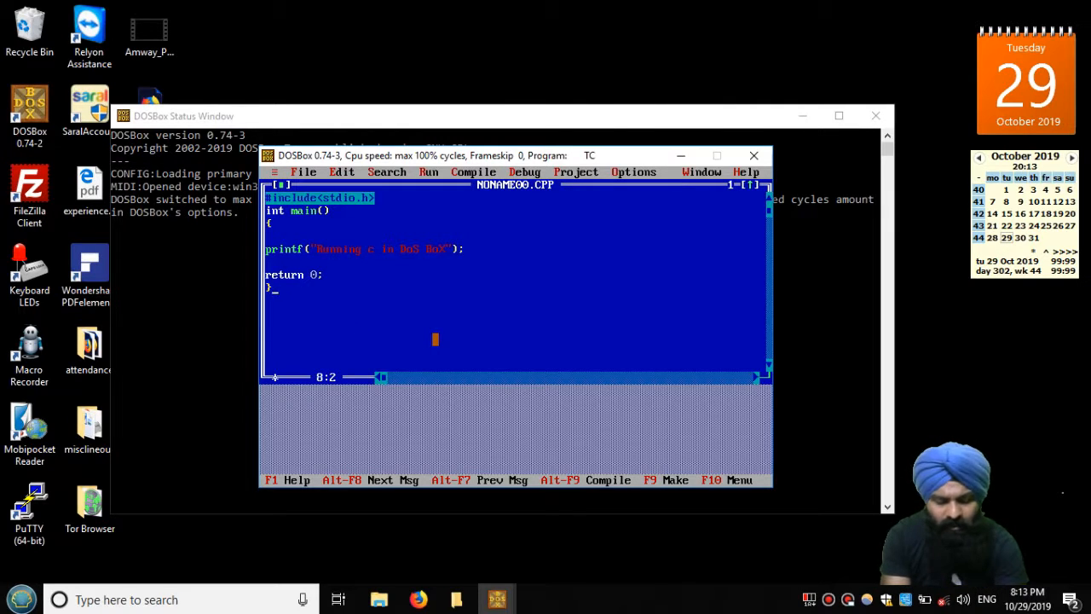
- Switch DOSBox to full screen and back to windowed mode
key(alt+Return)
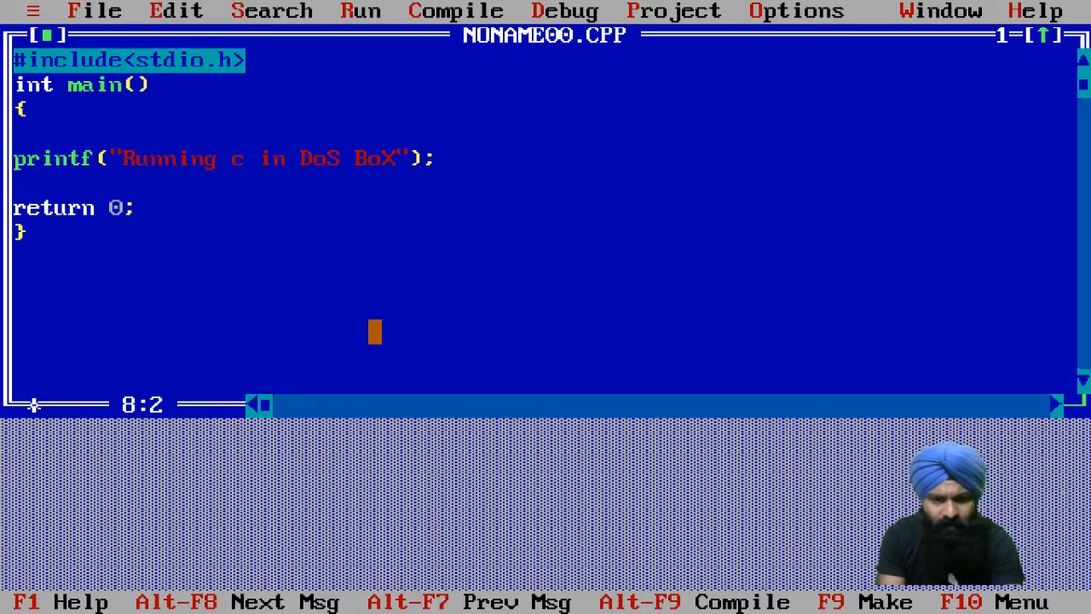
key(alt+Return)
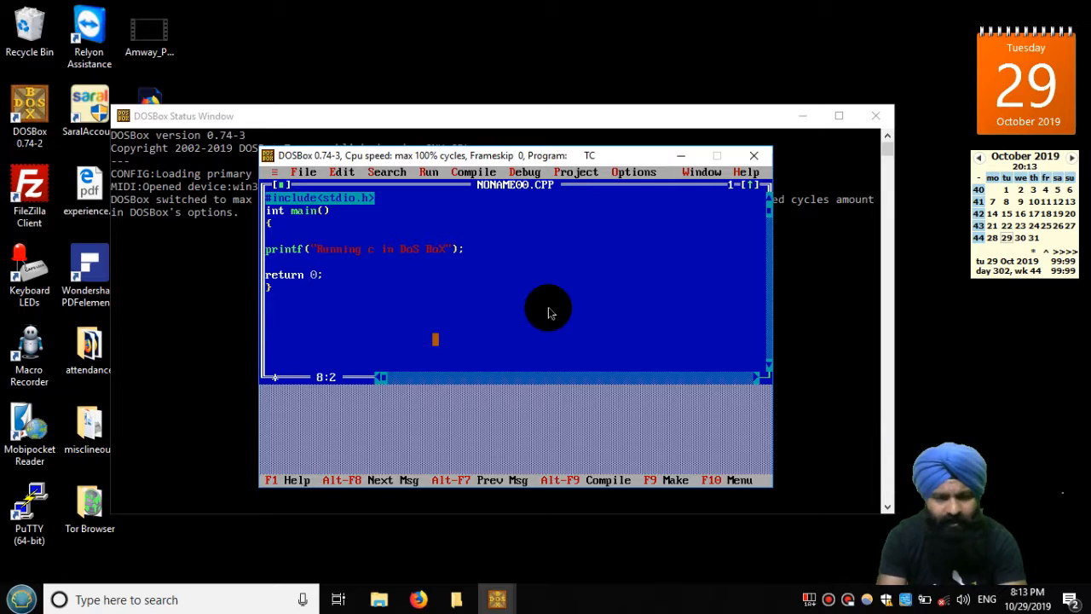
- Quit Turbo C++ without saving NONAME00.CPP
key(alt+x)
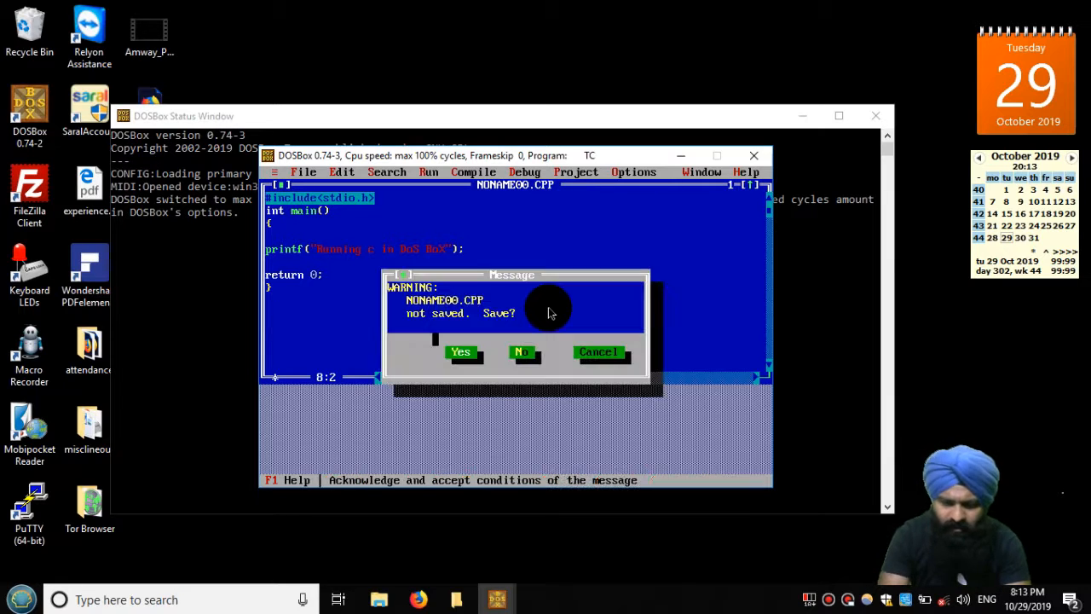
click(522, 357)
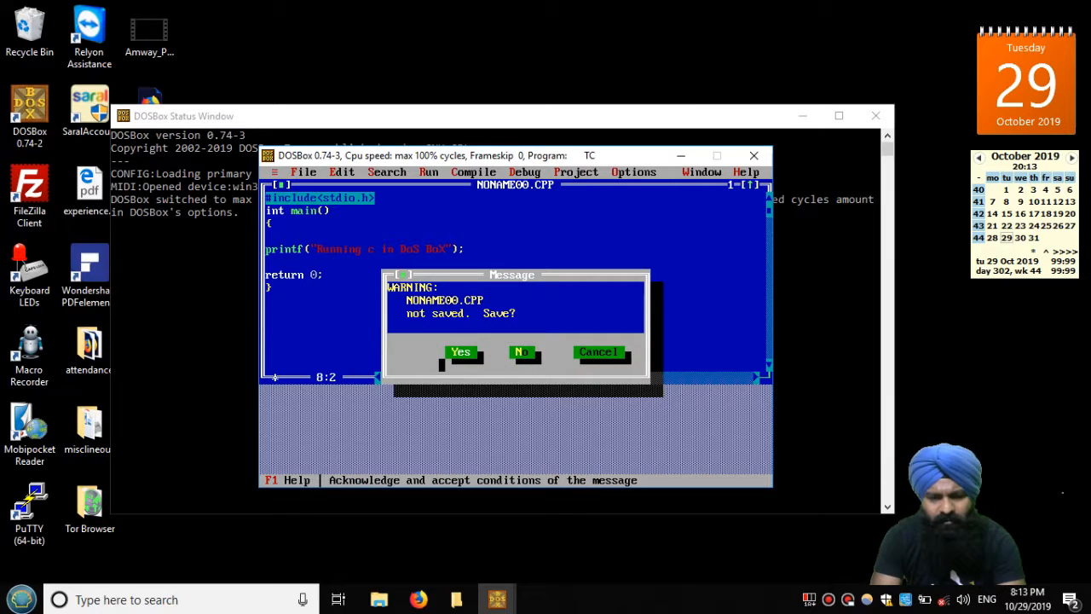
click(520, 351)
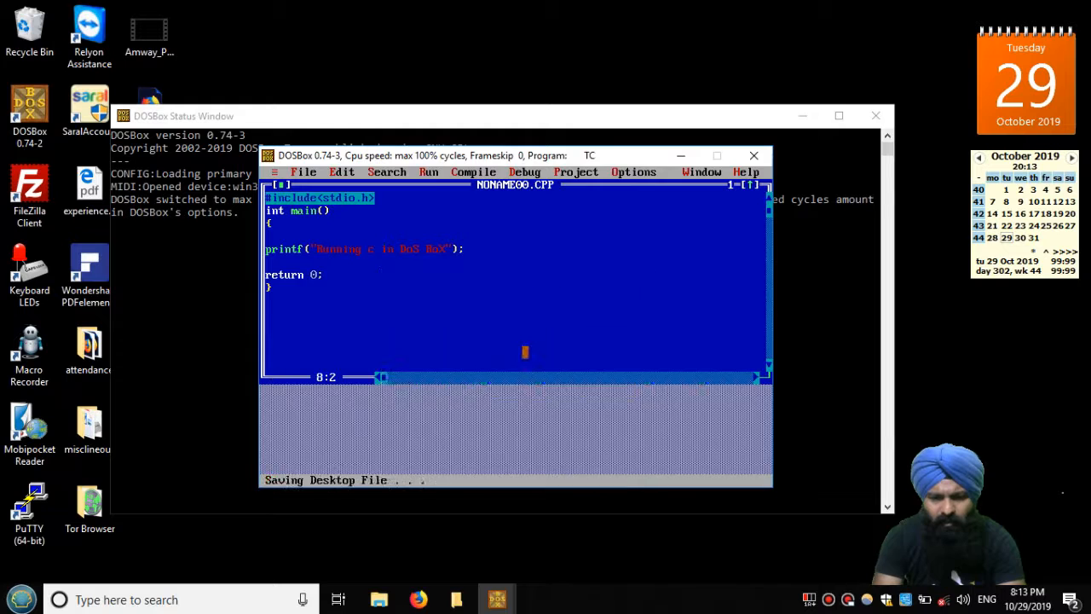
- Close DOSBox with the exit command at the C:\BIN prompt
text(exi)
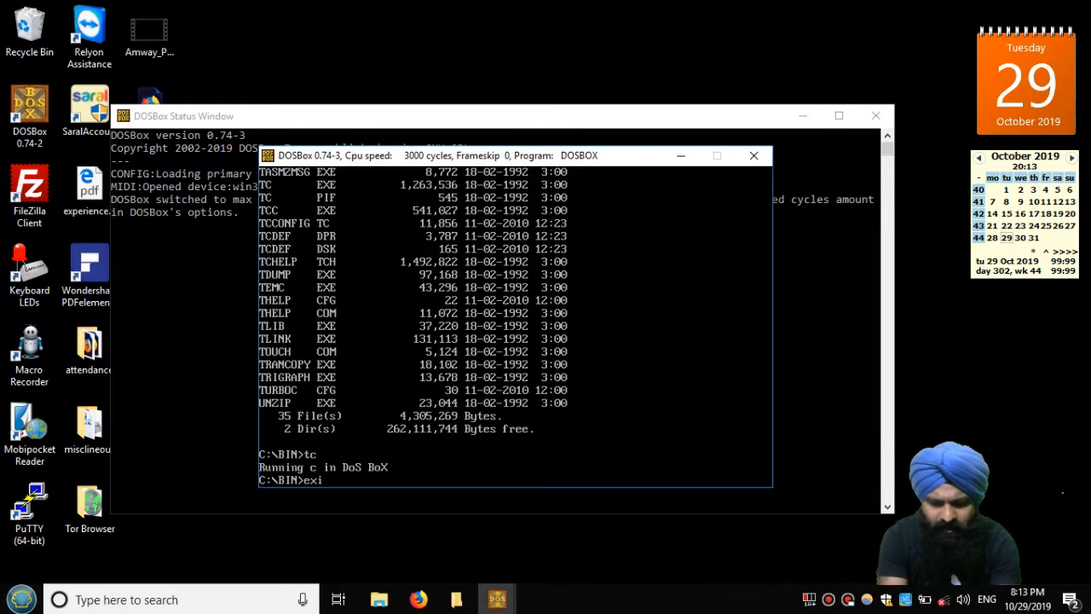
text(t)
key(Return)
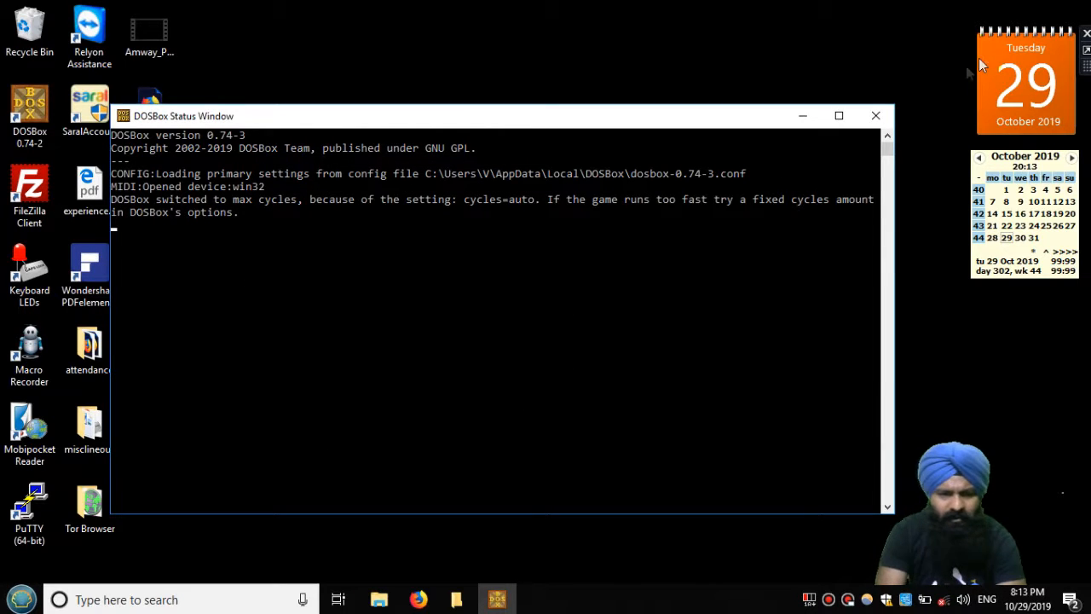
click(890, 117)
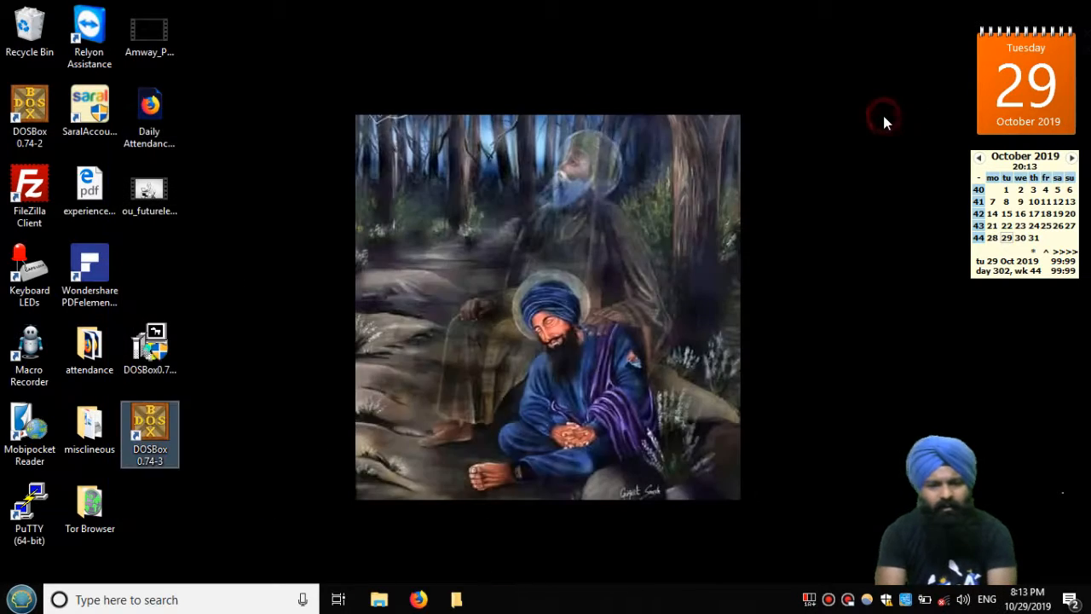
- Open DOSBox 0.74-3 Options from the installed DOSBox-0.74-3 programs and maximize the configuration file in Notepad
click(14, 607)
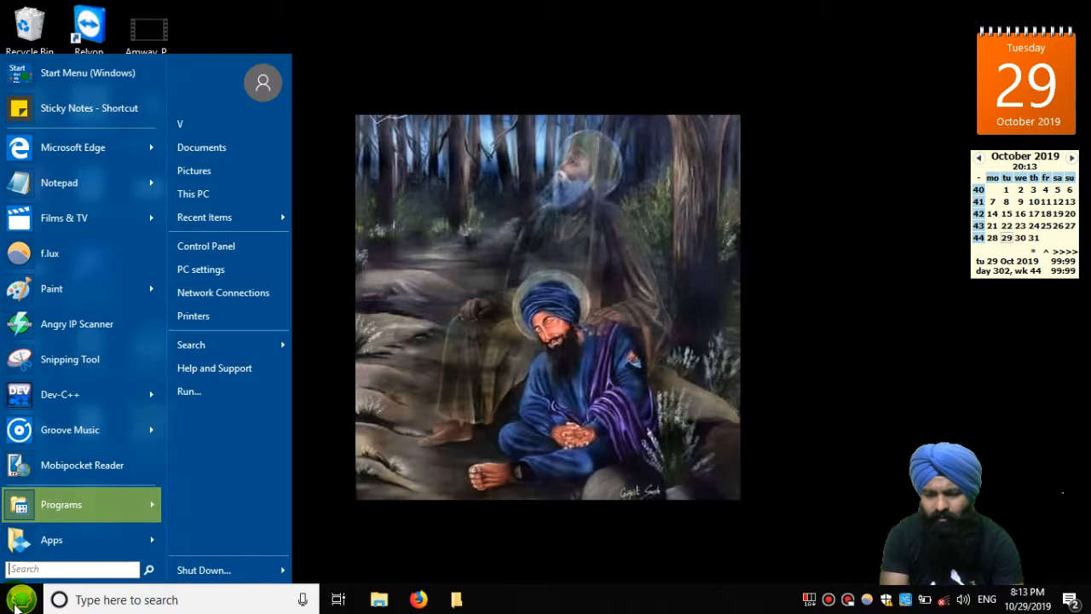
click(151, 508)
mouse_move(622, 499)
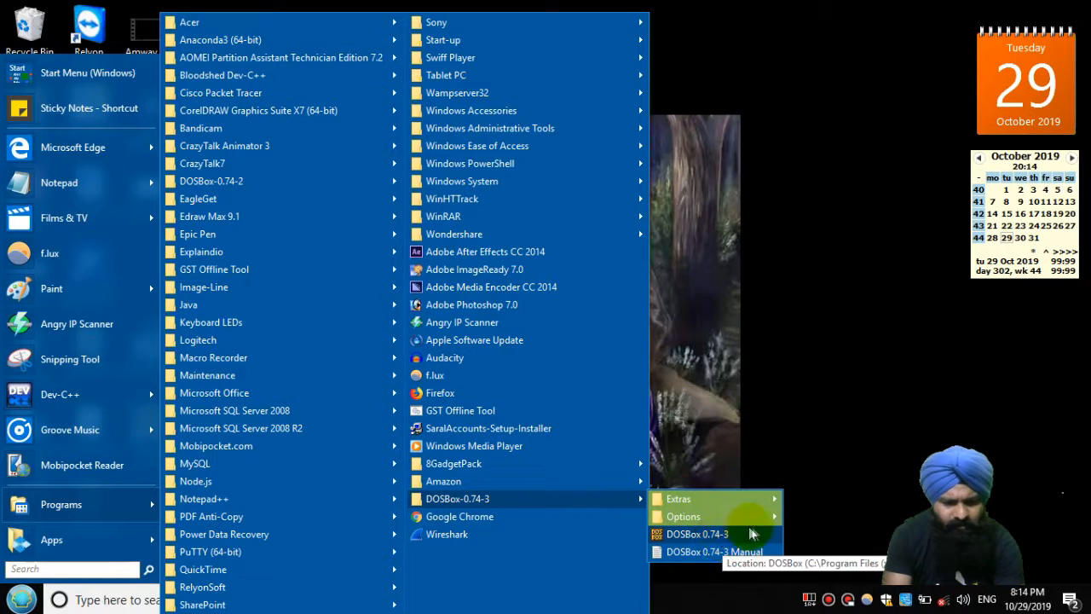
mouse_move(773, 523)
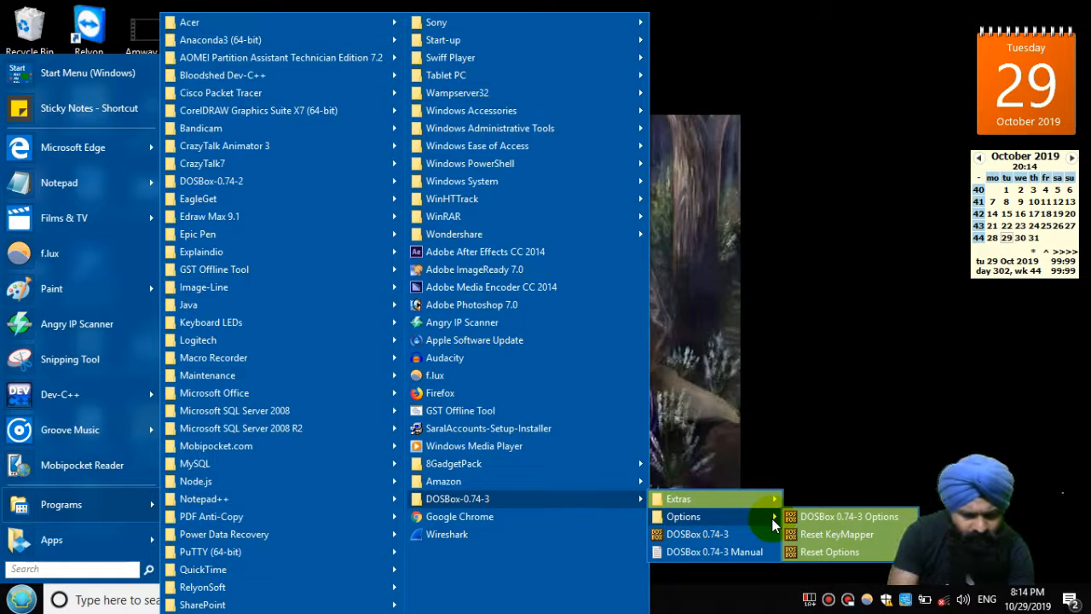
click(850, 519)
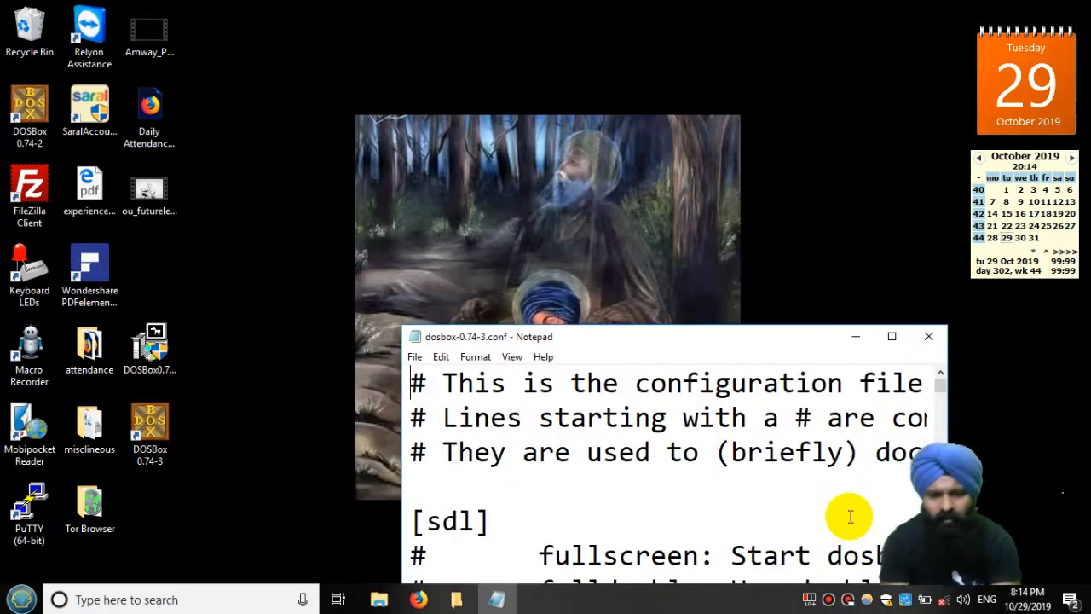
drag(719, 339, 576, 100)
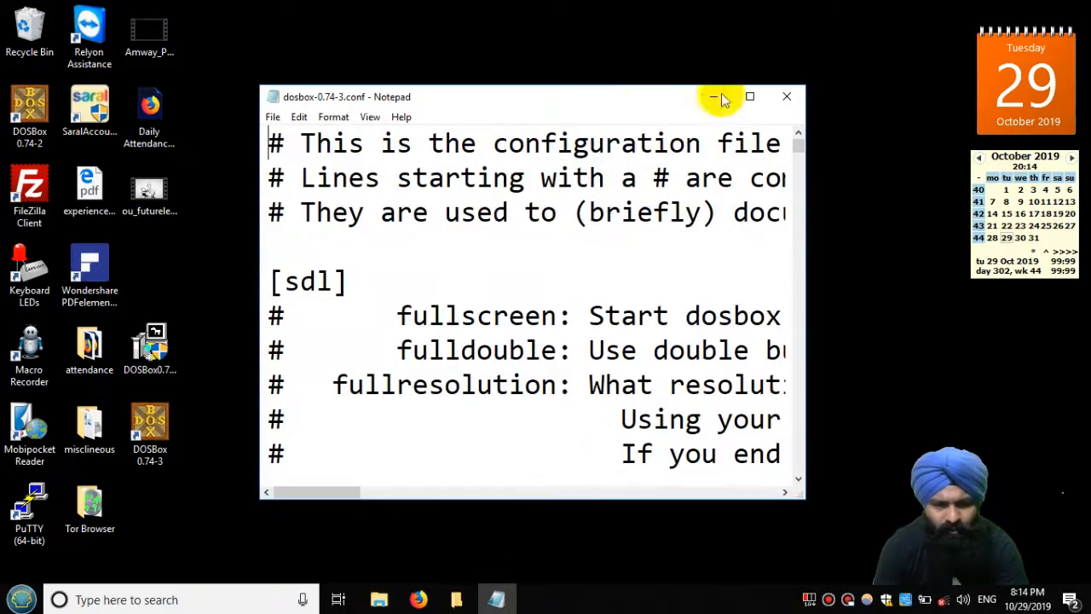
click(751, 97)
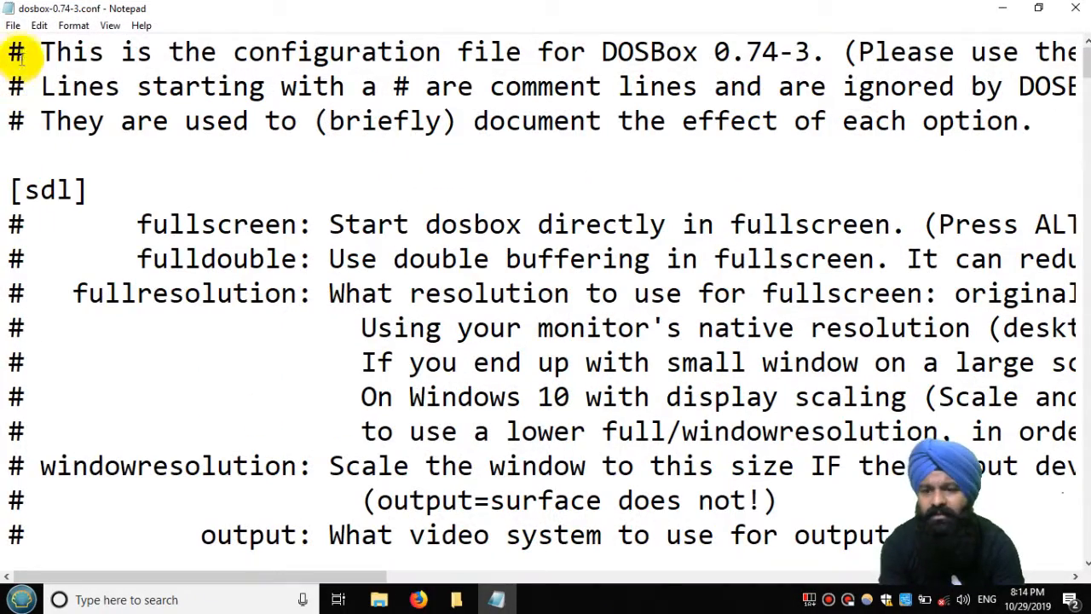
- Add the line "mount c c:\TC" at the end of the [autoexec] section of dosbox-0.74-3.conf
scroll(128, 362, down, 7)
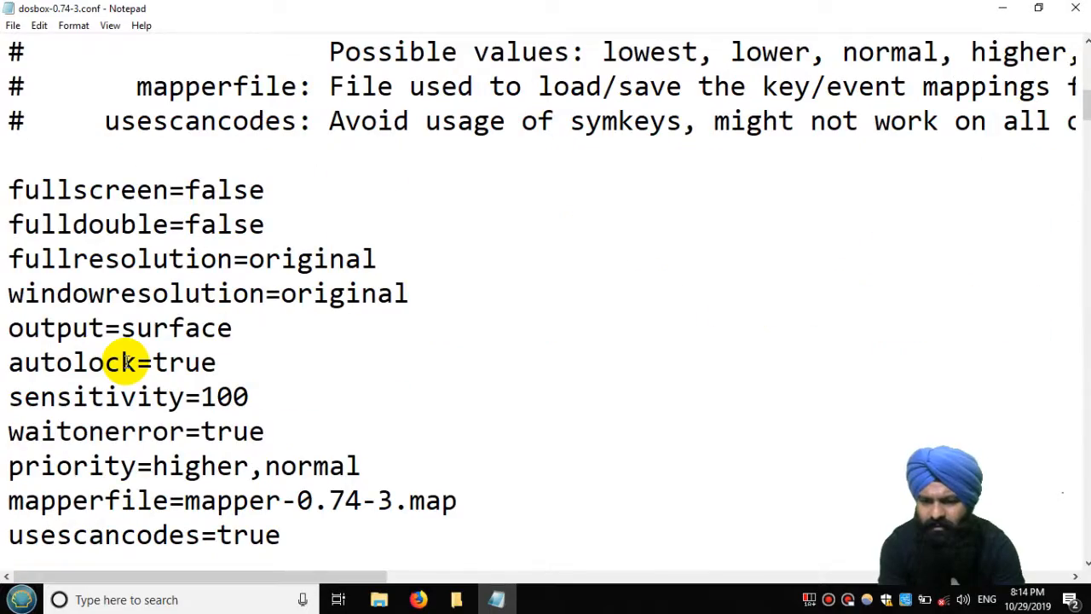
scroll(128, 363, down, 20)
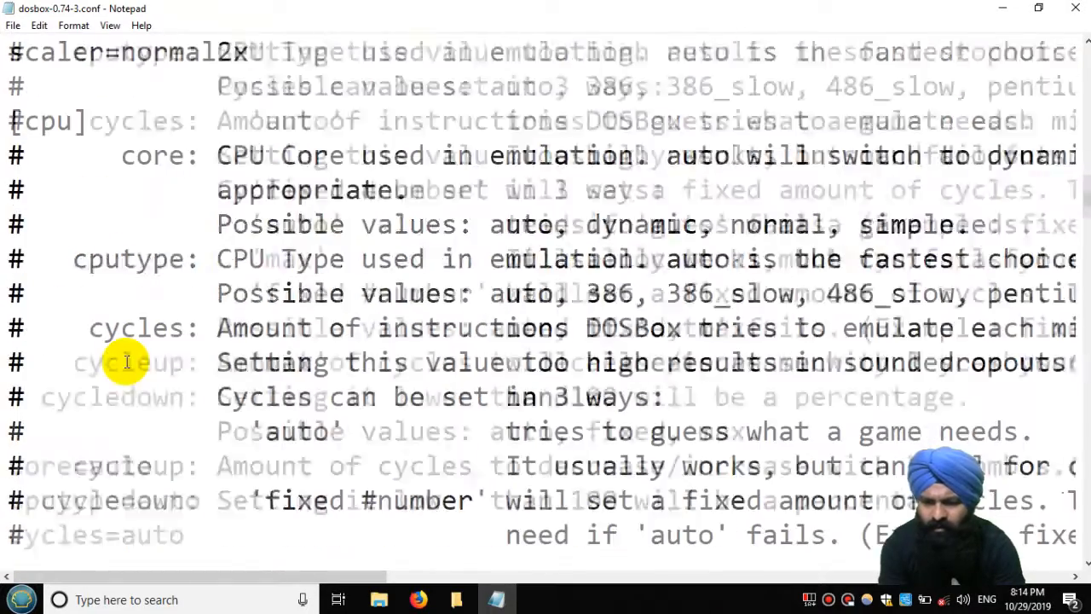
scroll(126, 363, down, 20)
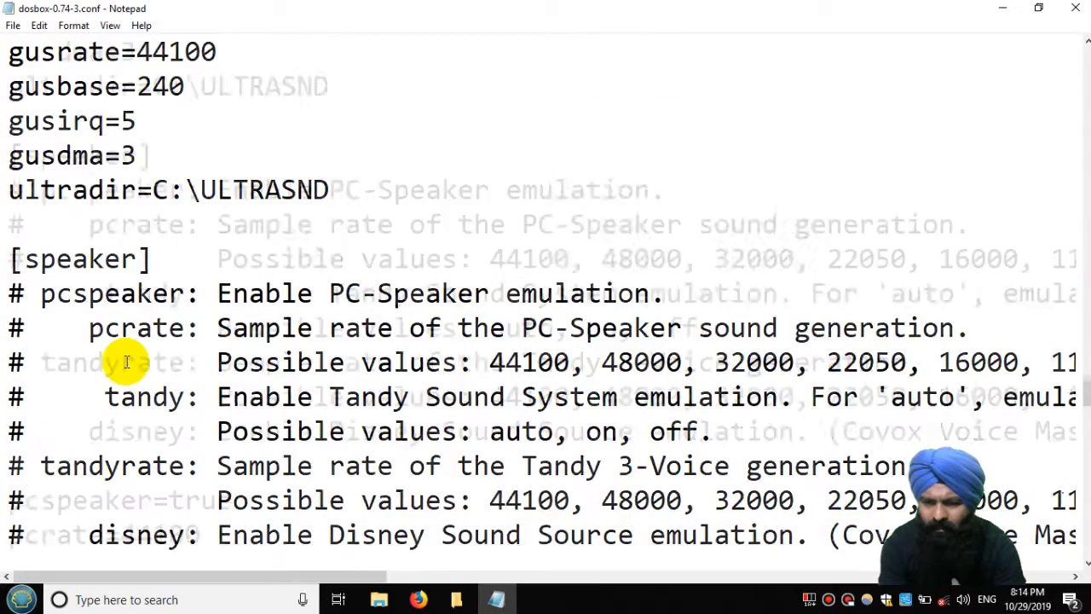
scroll(126, 362, down, 9)
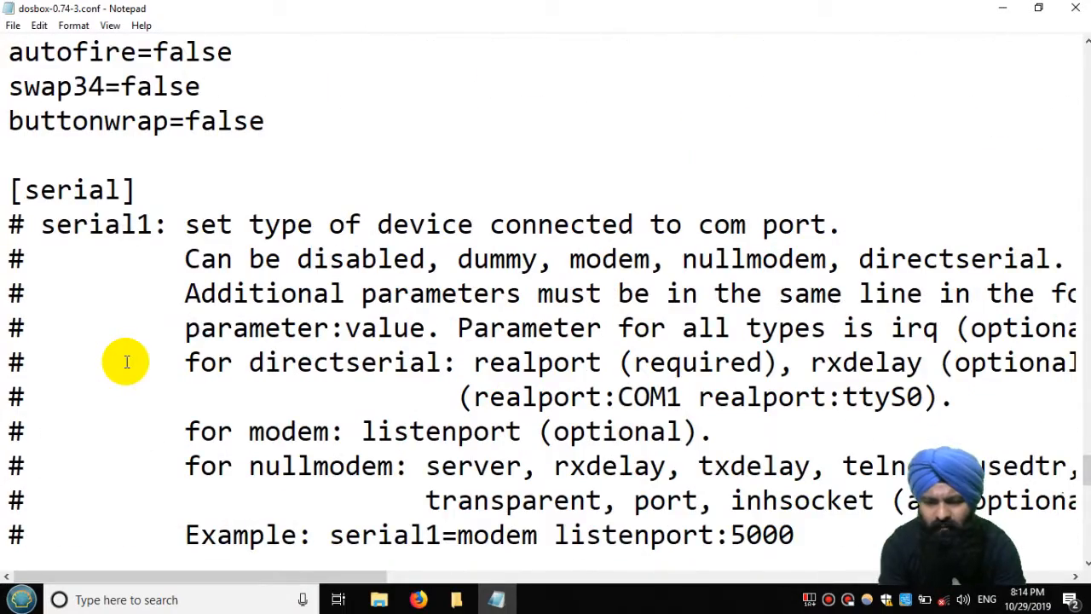
scroll(127, 363, down, 5)
scroll(126, 362, down, 4)
scroll(126, 362, down, 3)
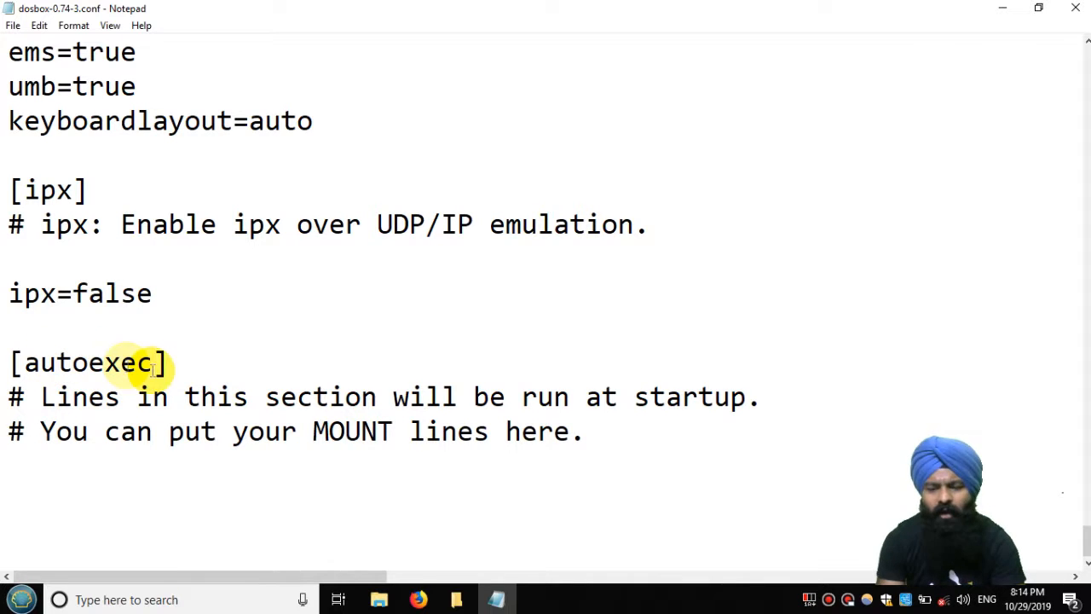
click(70, 492)
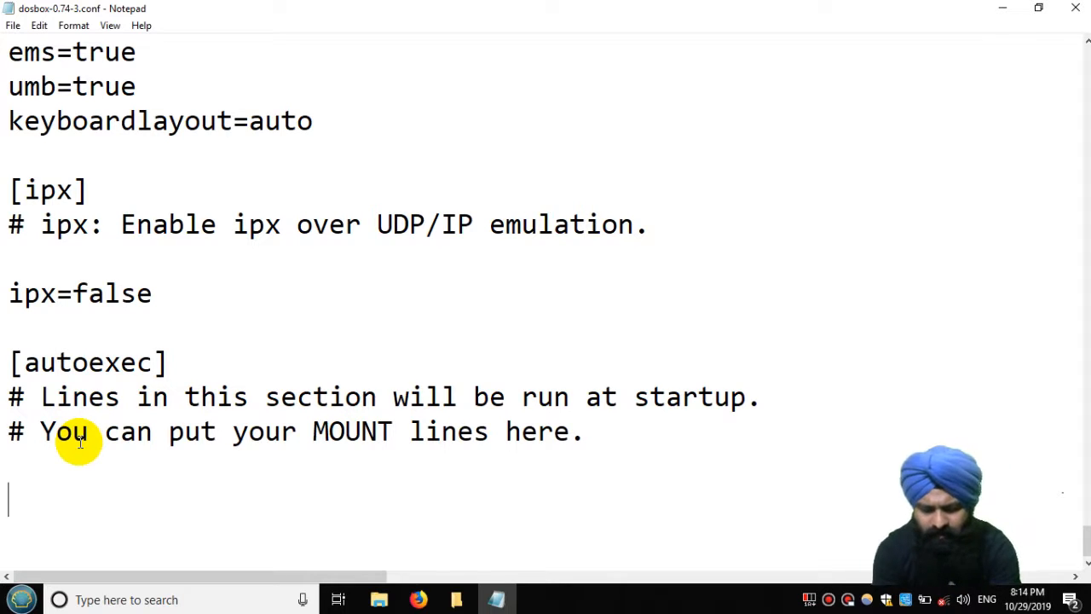
text(mount c)
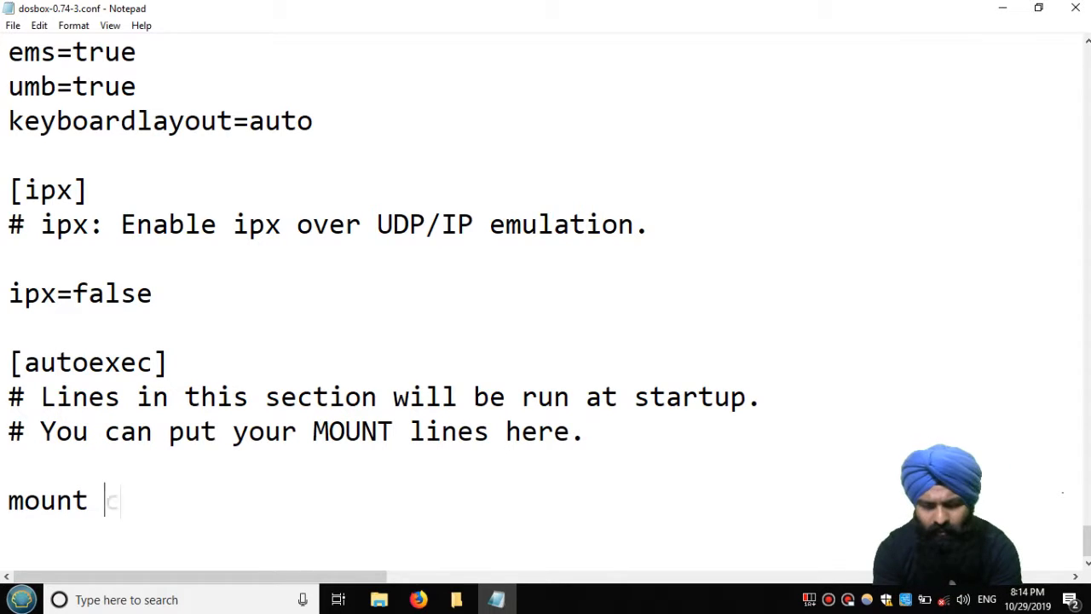
text( c:#)
key(BackSpace)
key(super+space)
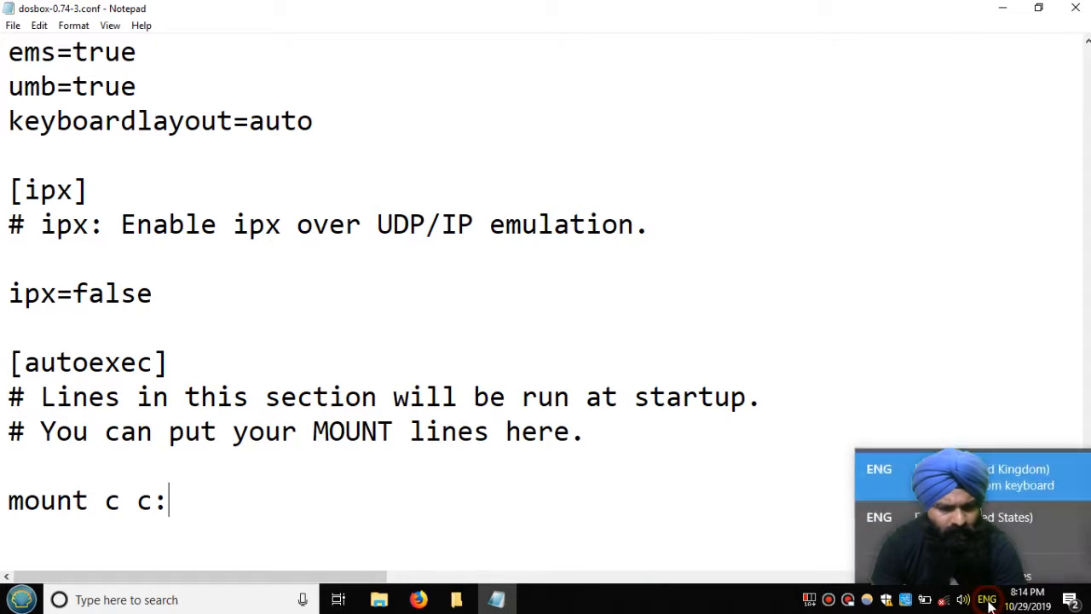
text(\TC)
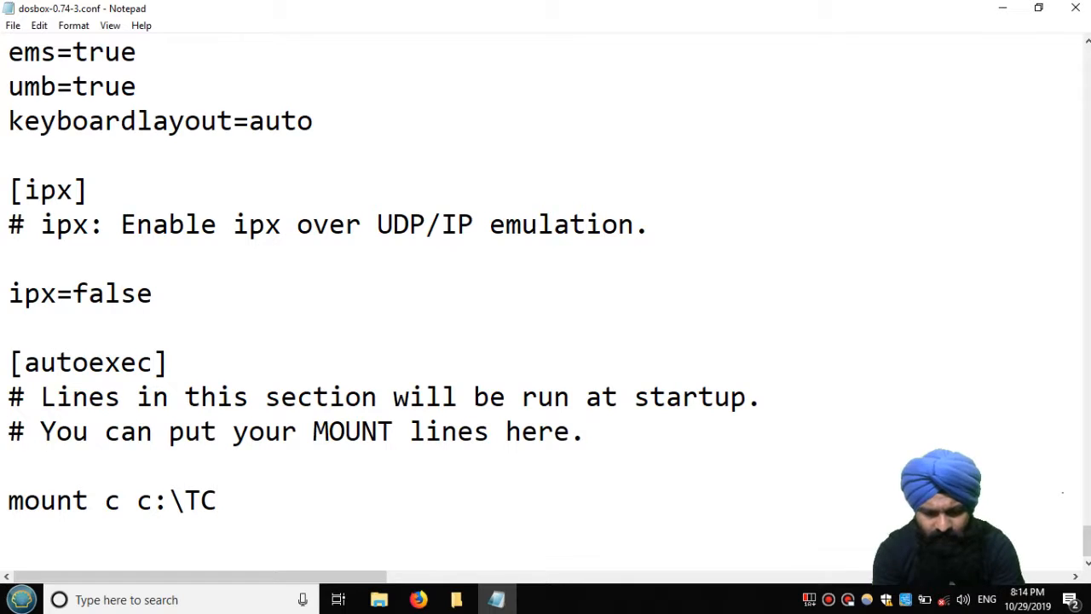
key(Return)
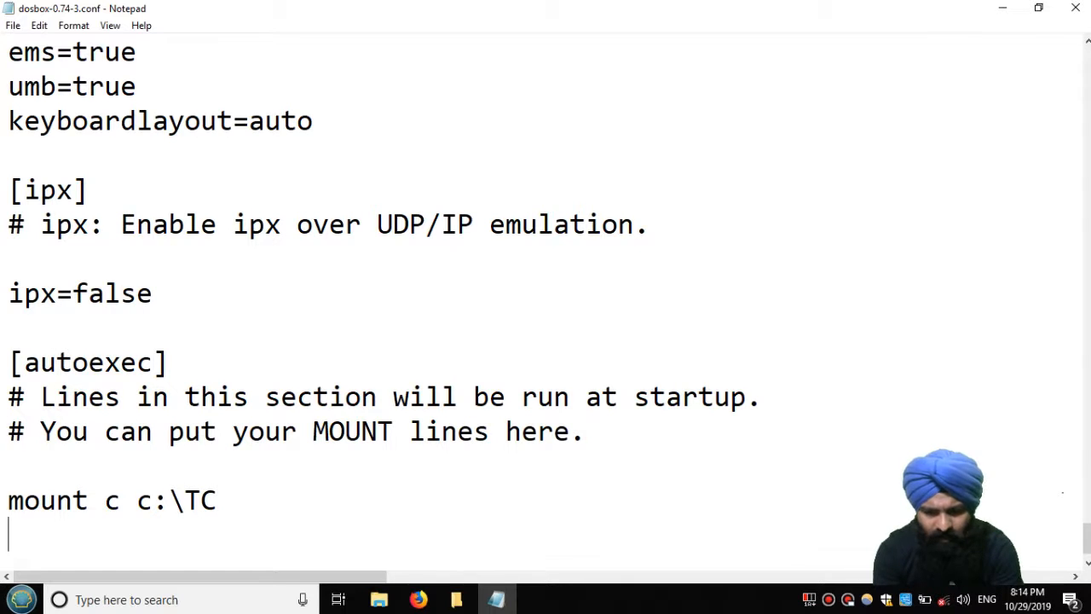
- Add the startup lines "cd bin" and "tc" below the mount line in the [autoexec] section
text(cd bin)
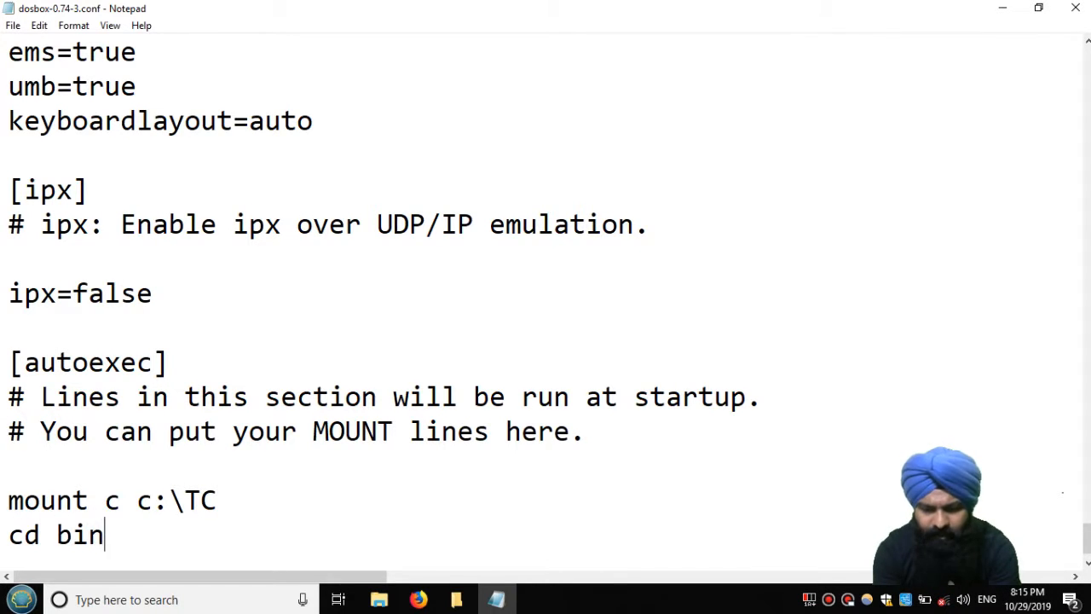
key(Return)
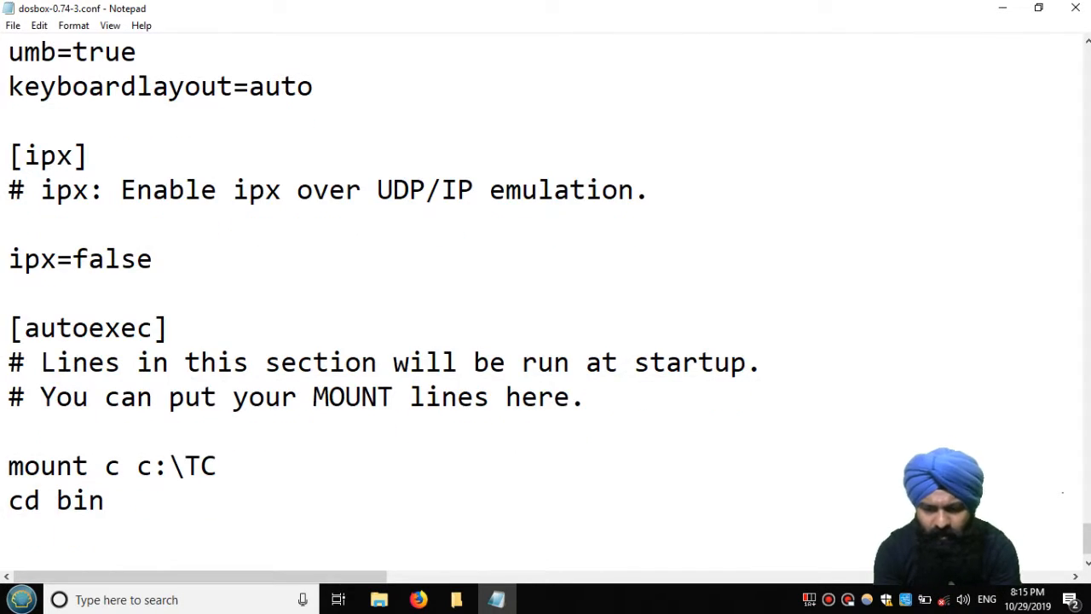
text(tc)
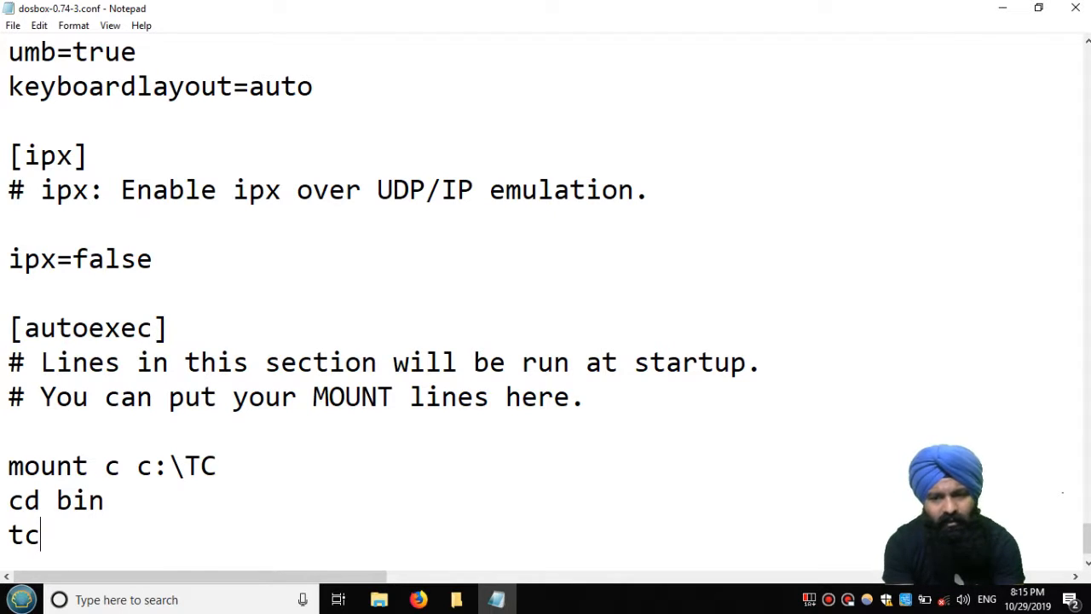
- Save the configuration file, minimize it, and launch DOSBox 0.74-3 from the desktop to test the startup lines
click(12, 24)
click(37, 82)
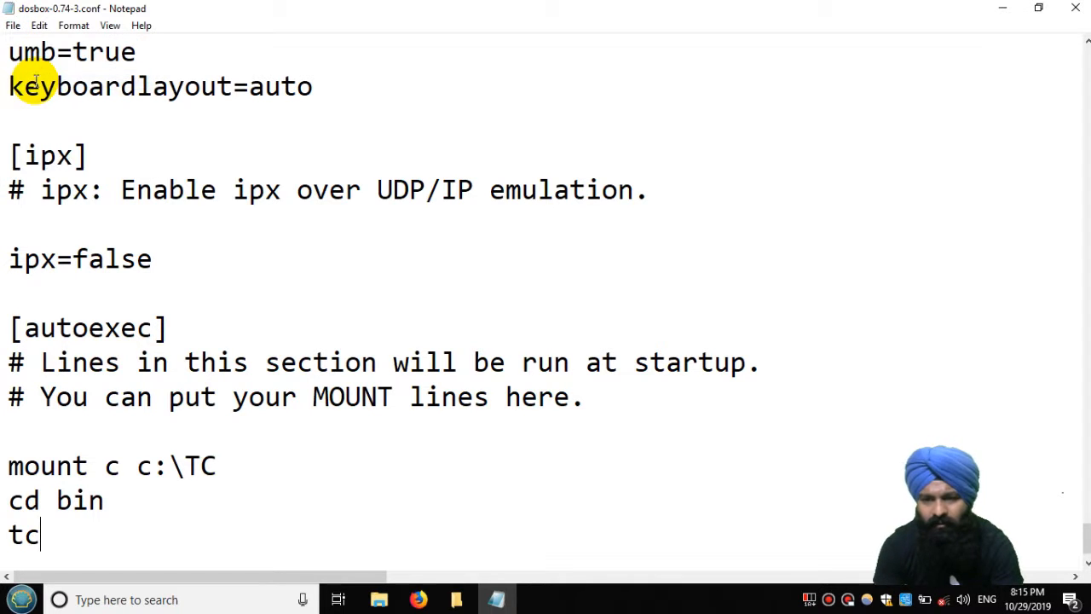
click(1002, 10)
double_click(151, 431)
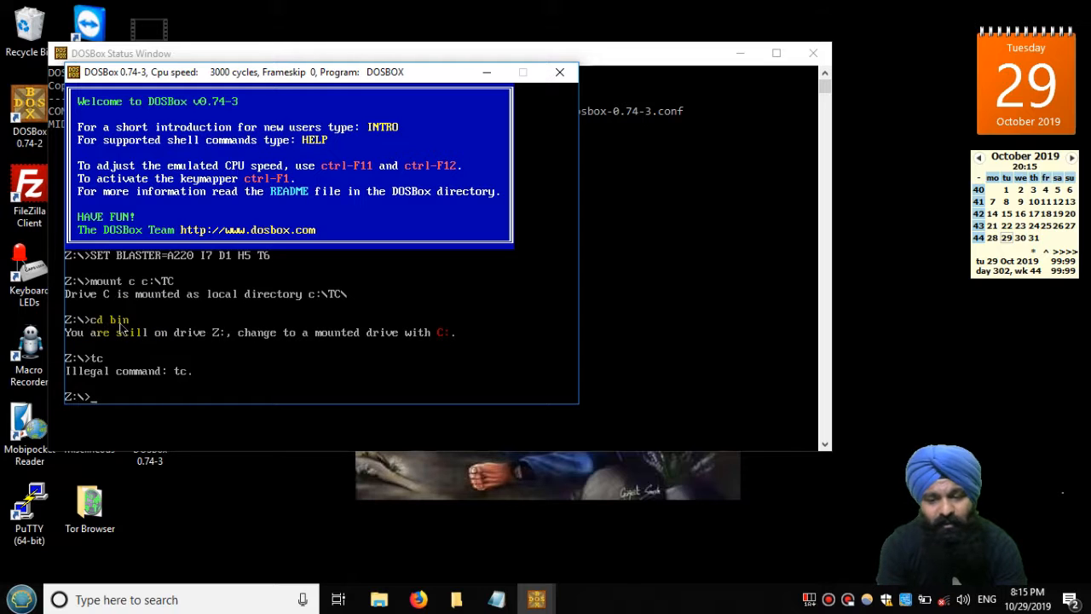
- Insert the line "c:" between the mount and "cd bin" lines in the configuration file, then save and minimize it
click(501, 601)
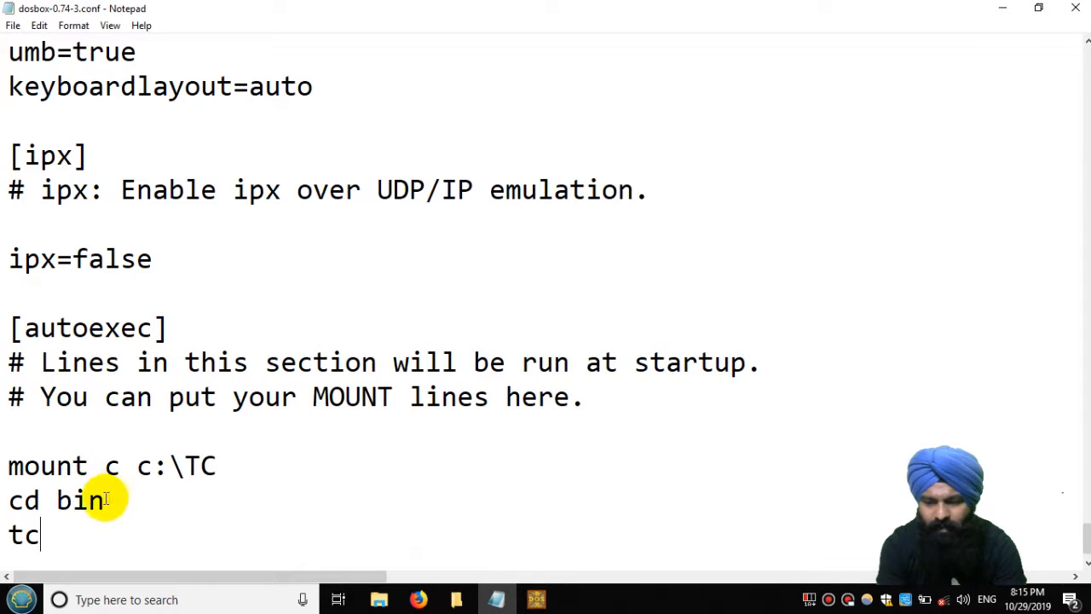
click(231, 474)
key(Return)
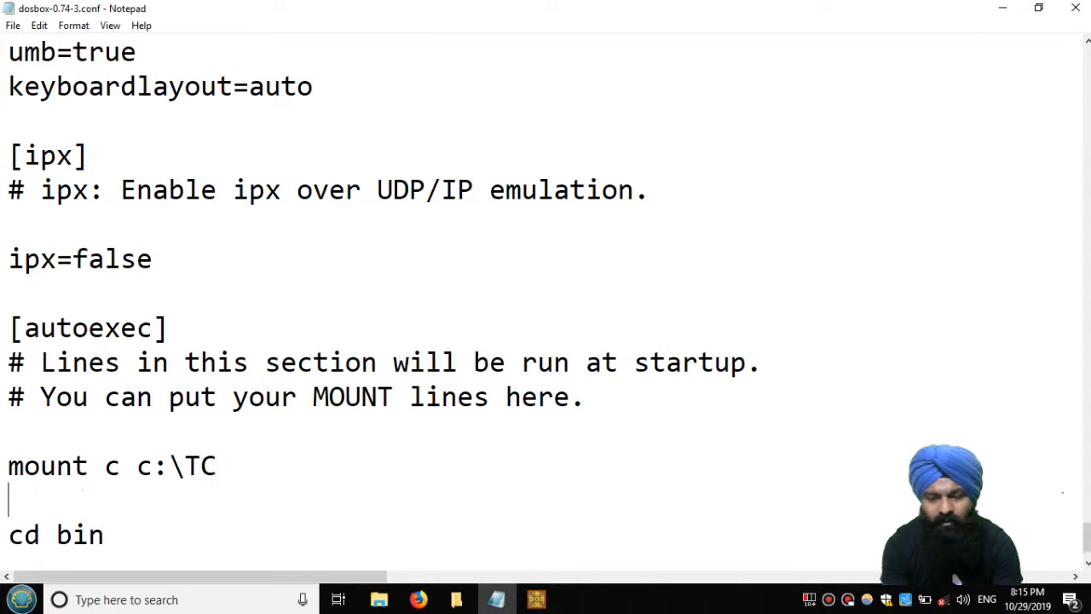
text(c:)
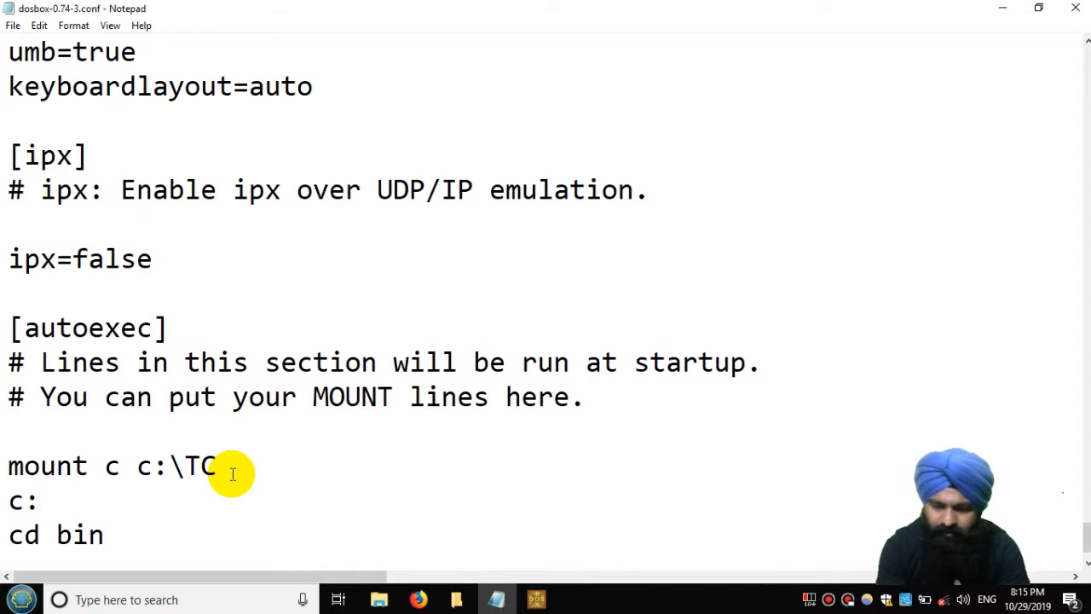
click(15, 25)
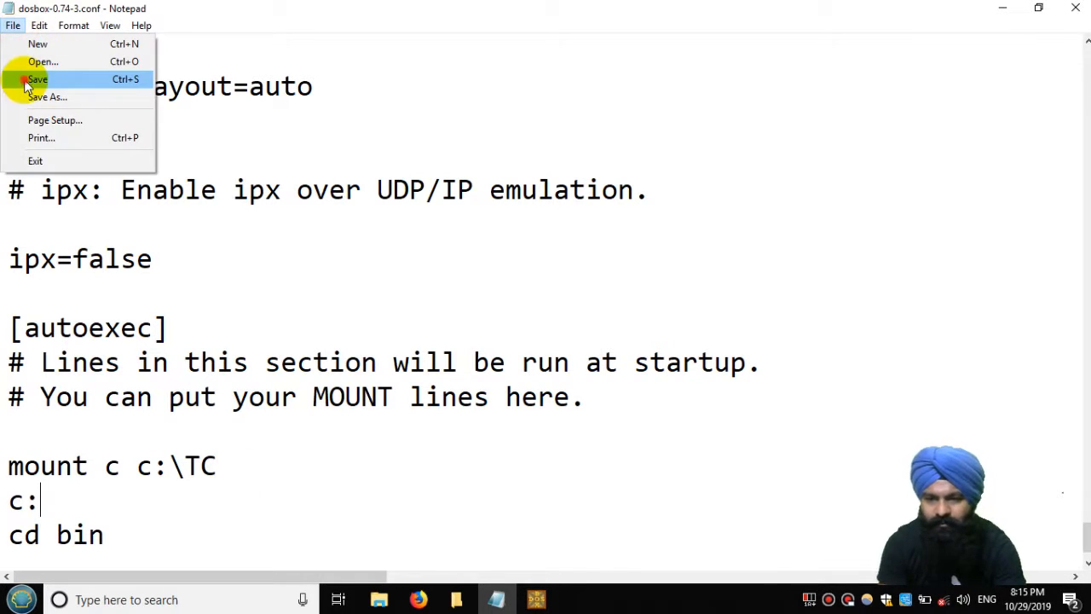
click(31, 78)
click(991, 7)
- Close the running DOSBox session and relaunch DOSBox 0.74-3 from the desktop
click(557, 68)
click(815, 54)
double_click(162, 427)
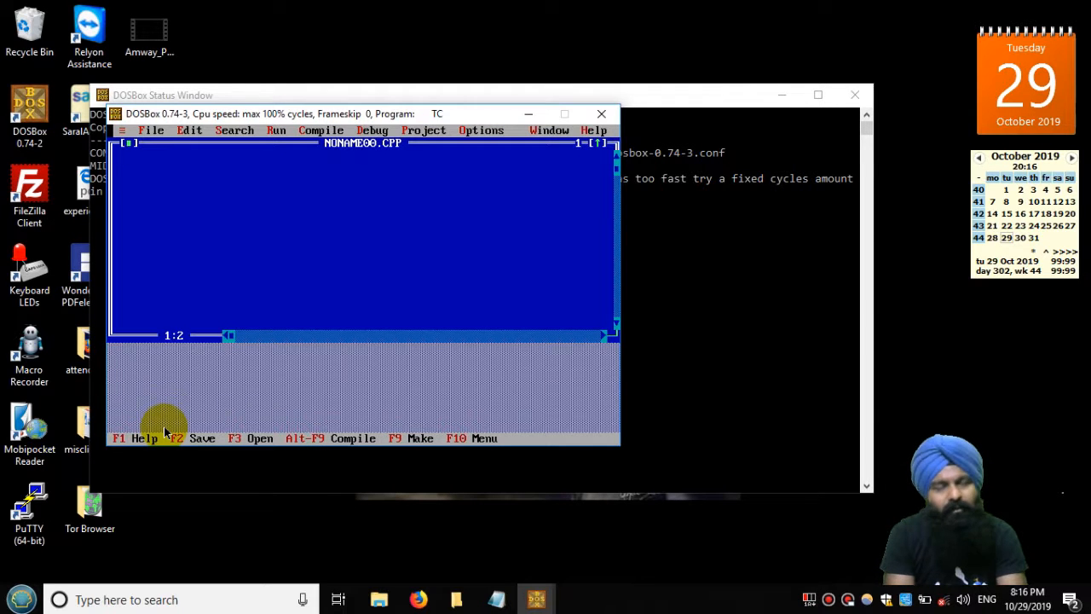
- Check the include and library directories in the Turbo C++ Directories options, leaving the dialog without changes
click(558, 143)
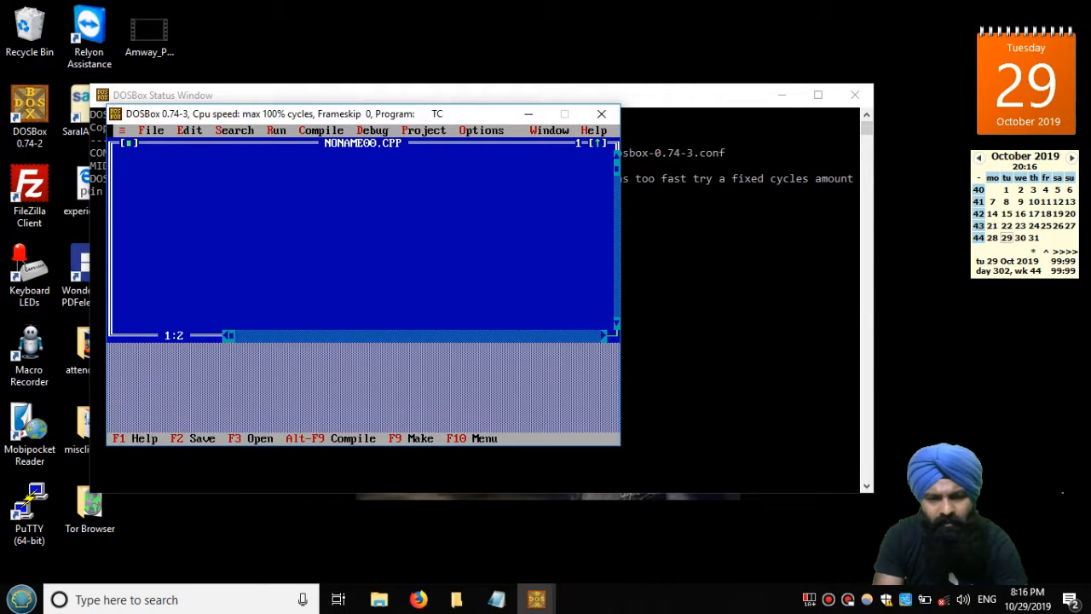
click(496, 129)
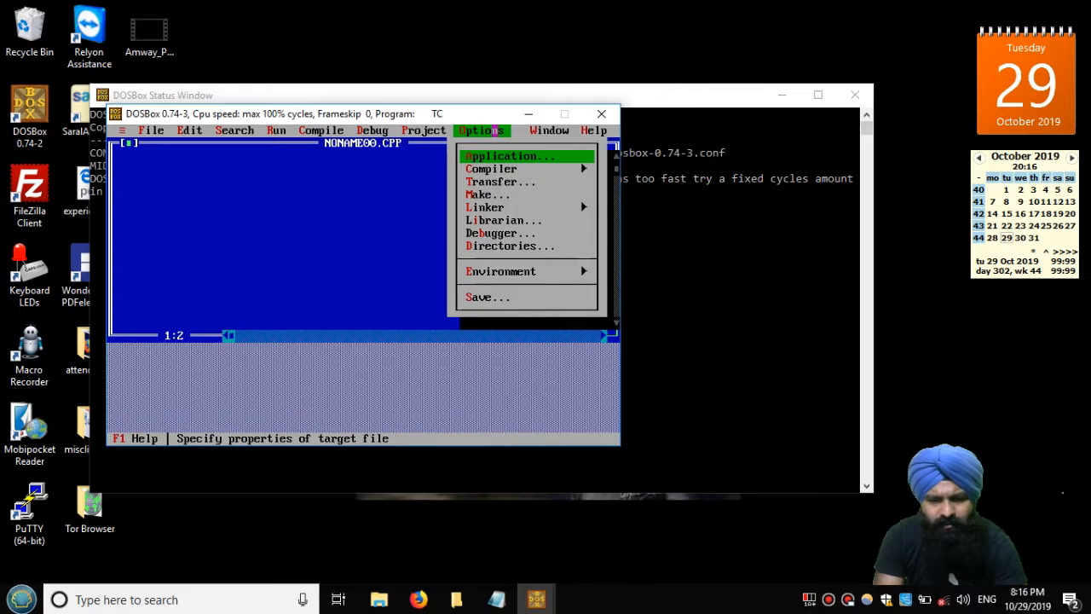
click(500, 244)
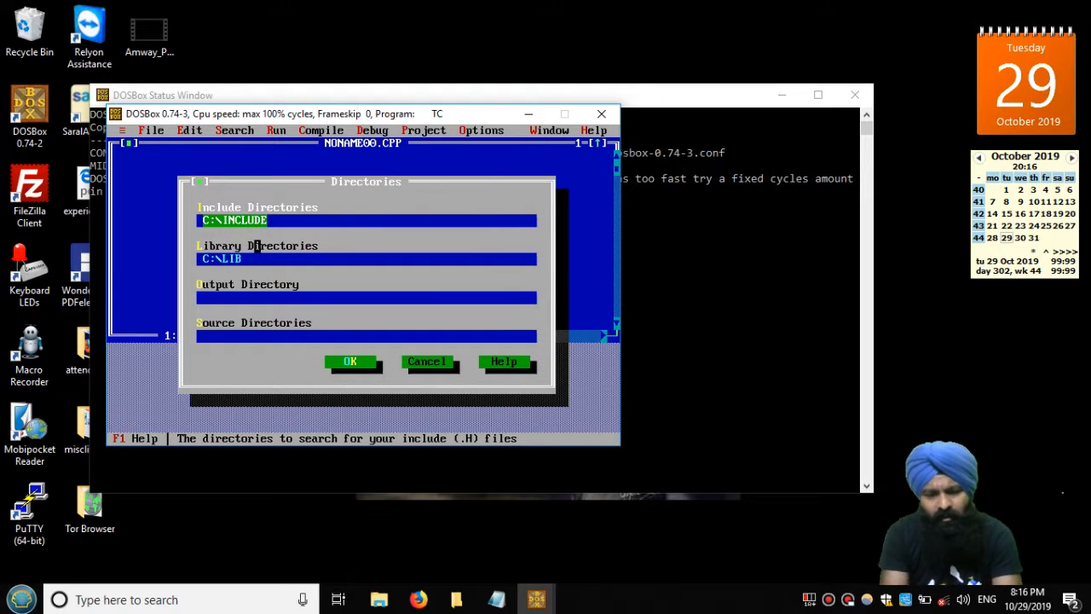
click(435, 361)
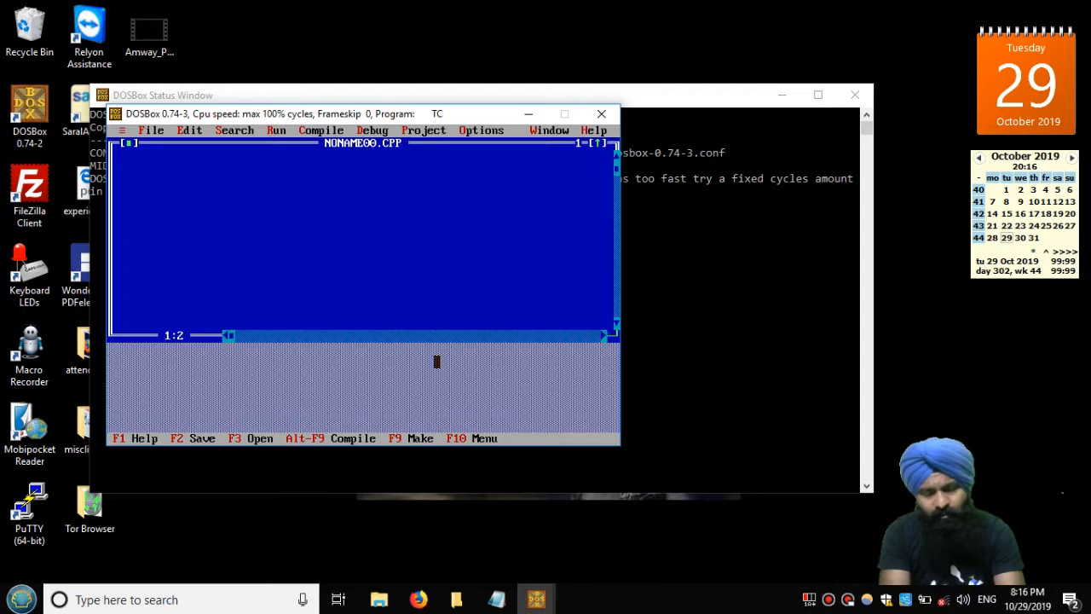
- Compile the empty NONAME00.CPP, dismiss the compile result, and try to run the program
key(alt+F9)
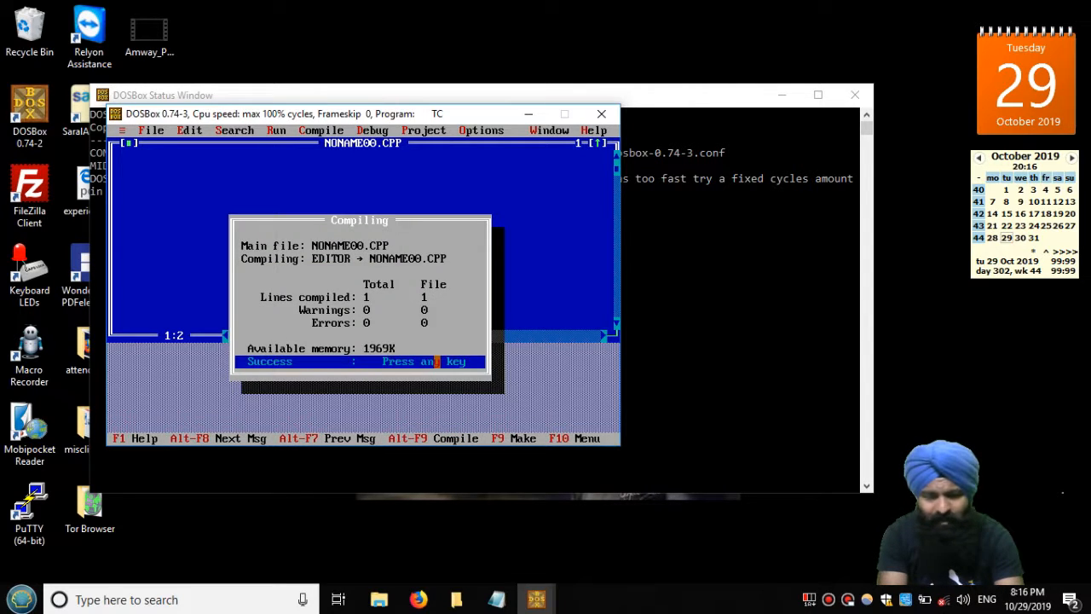
key(Return)
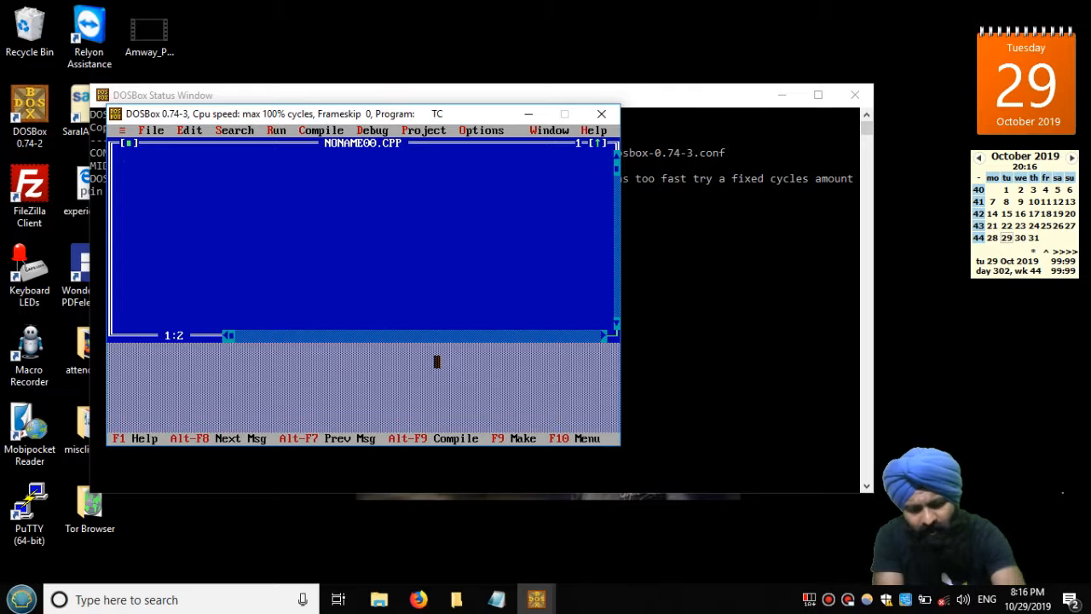
key(ctrl+F9)
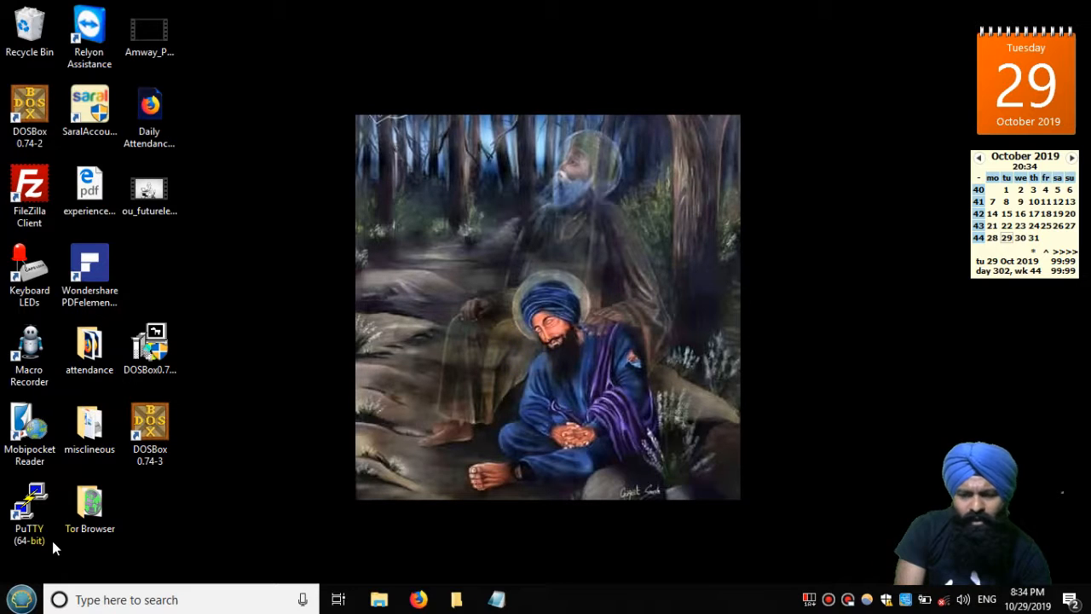
- Launch DOSBox 0.74-3 from the desktop again and quit Turbo C++ to the C:\BIN prompt
double_click(163, 456)
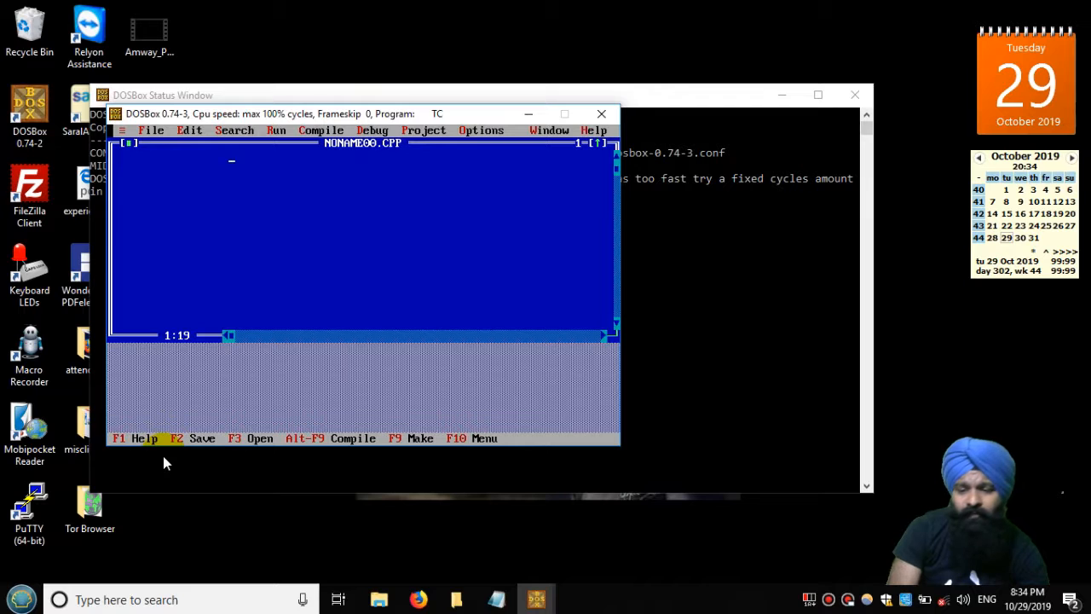
click(158, 130)
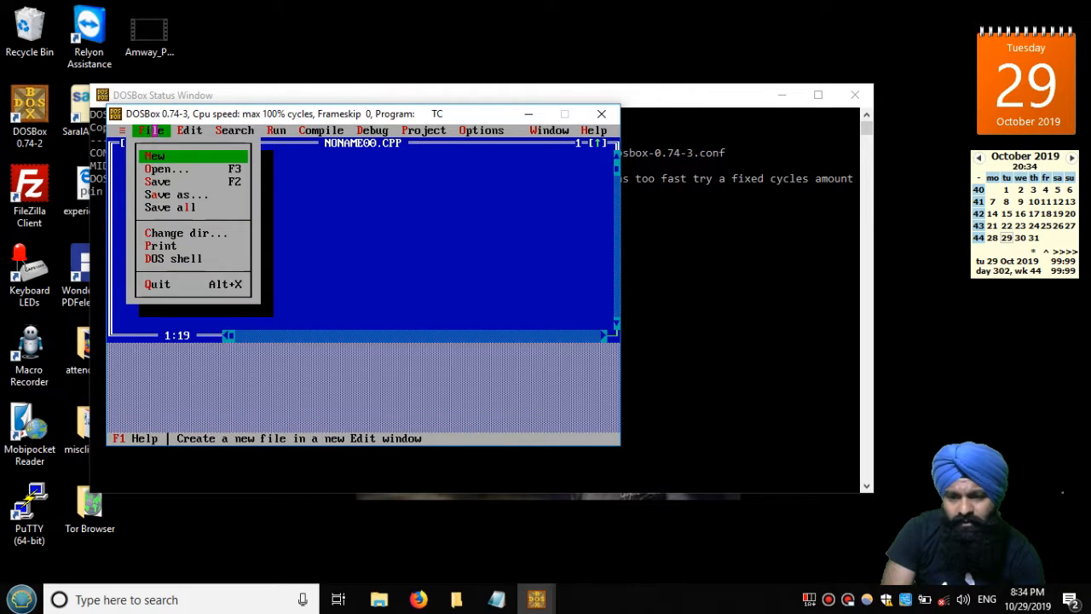
click(167, 284)
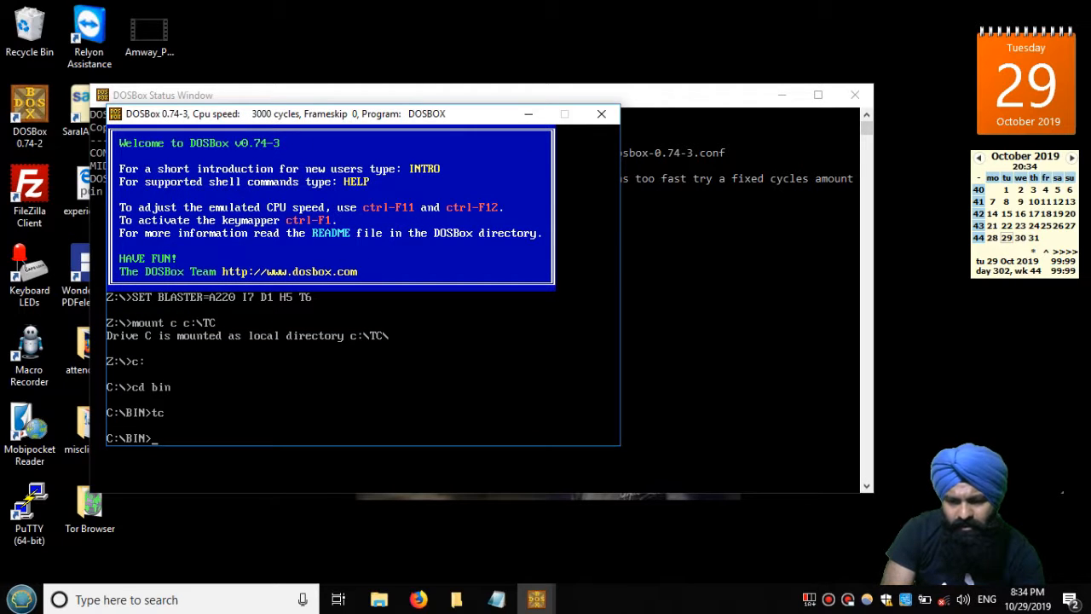
- Release the focus from DOSBox and move its window toward the middle of the desktop
key(super)
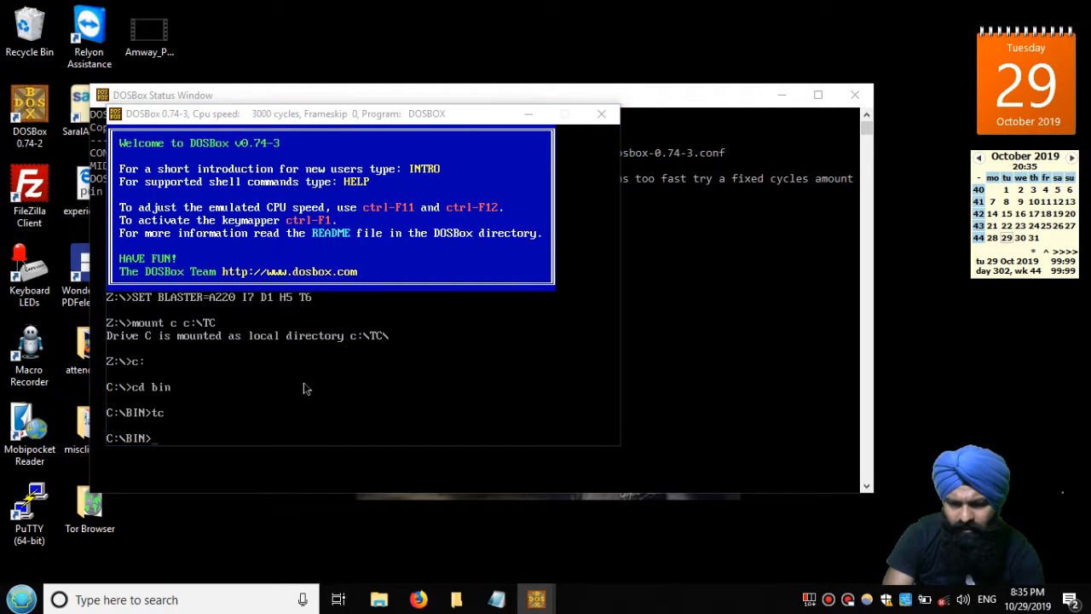
click(353, 223)
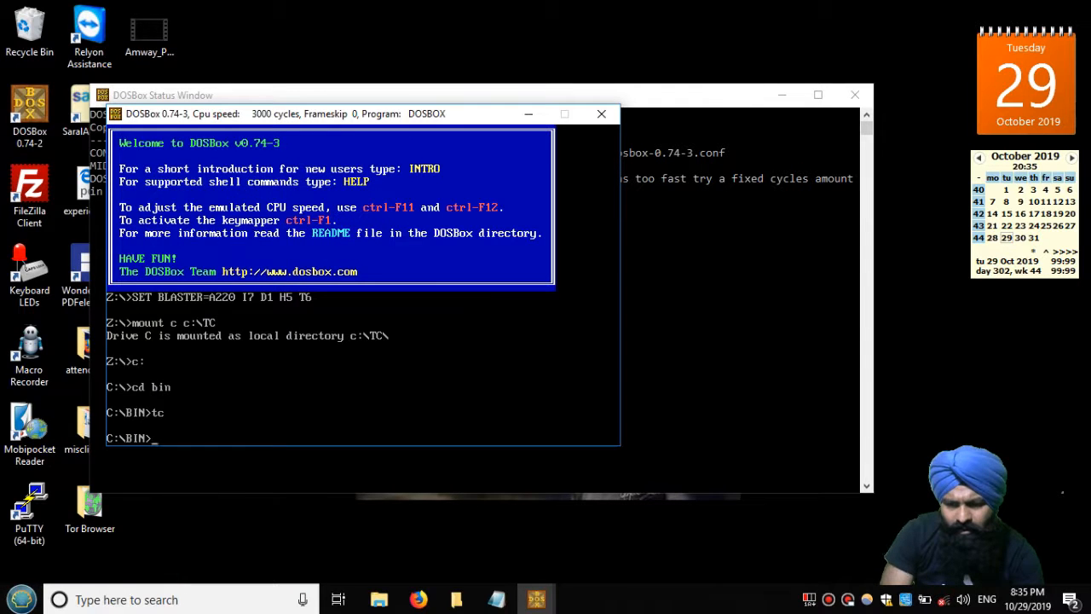
key(super)
click(404, 120)
drag(404, 120, 562, 132)
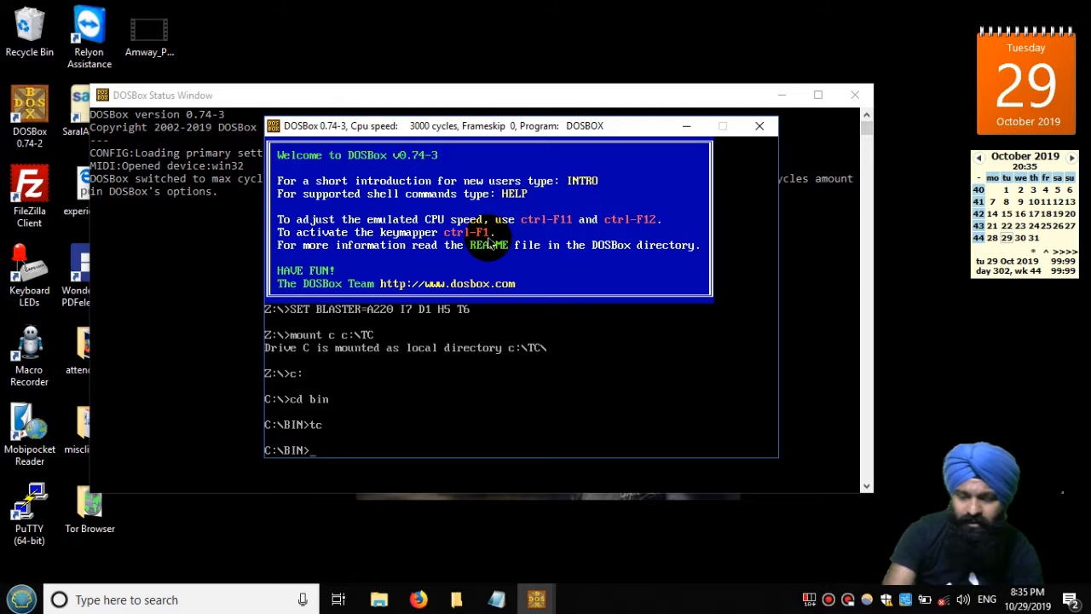
- Replace the ShutDown event's binding with F1 in the DOSBox keymapper, save the mapper file and return to the C:\BIN prompt
key(ctrl+F1)
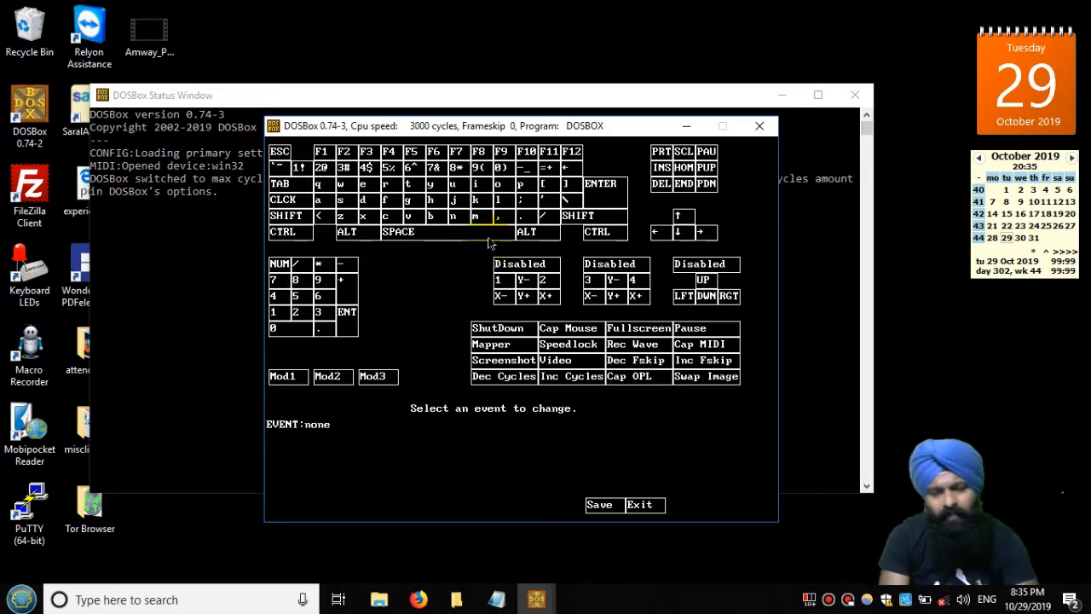
click(501, 331)
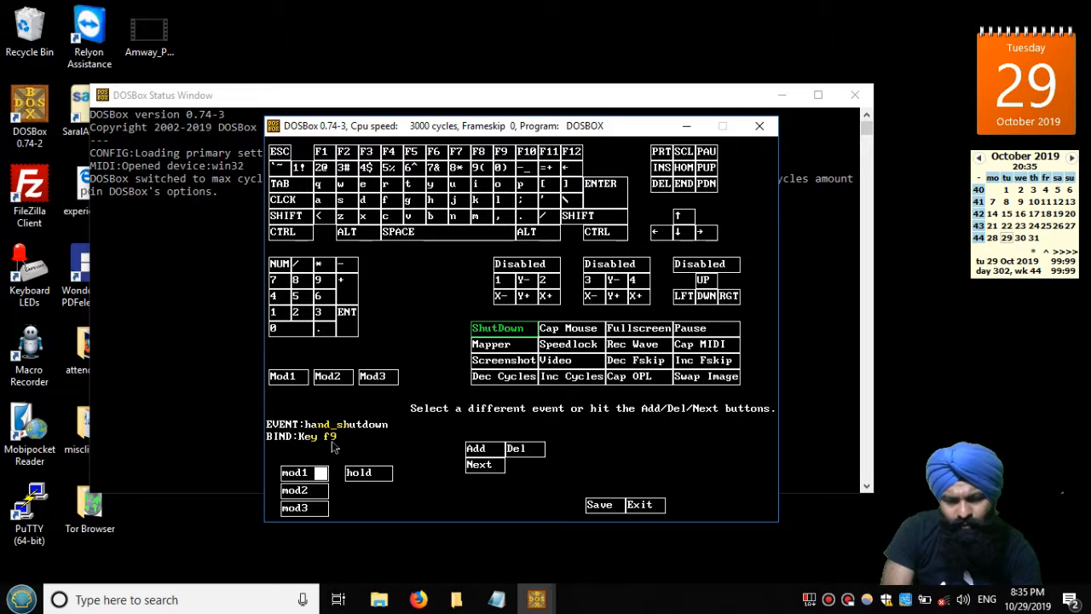
click(526, 453)
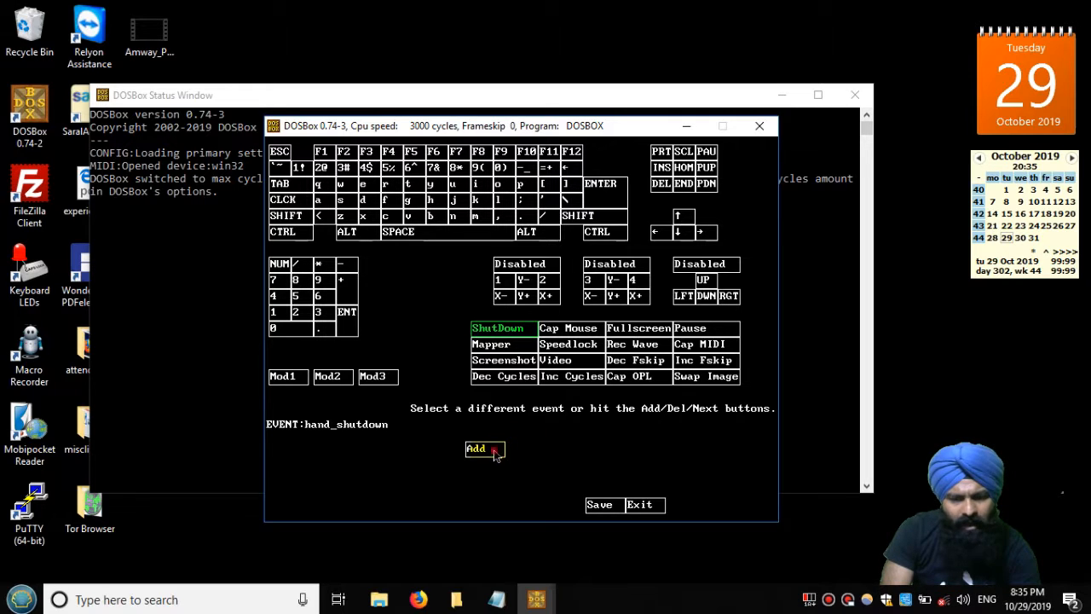
click(498, 452)
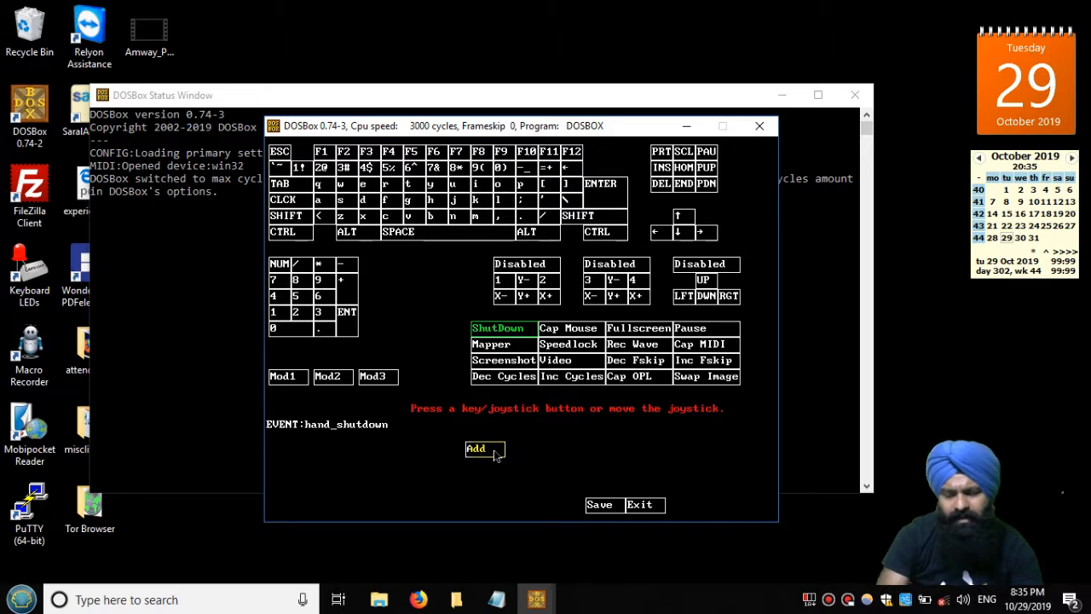
key(F1)
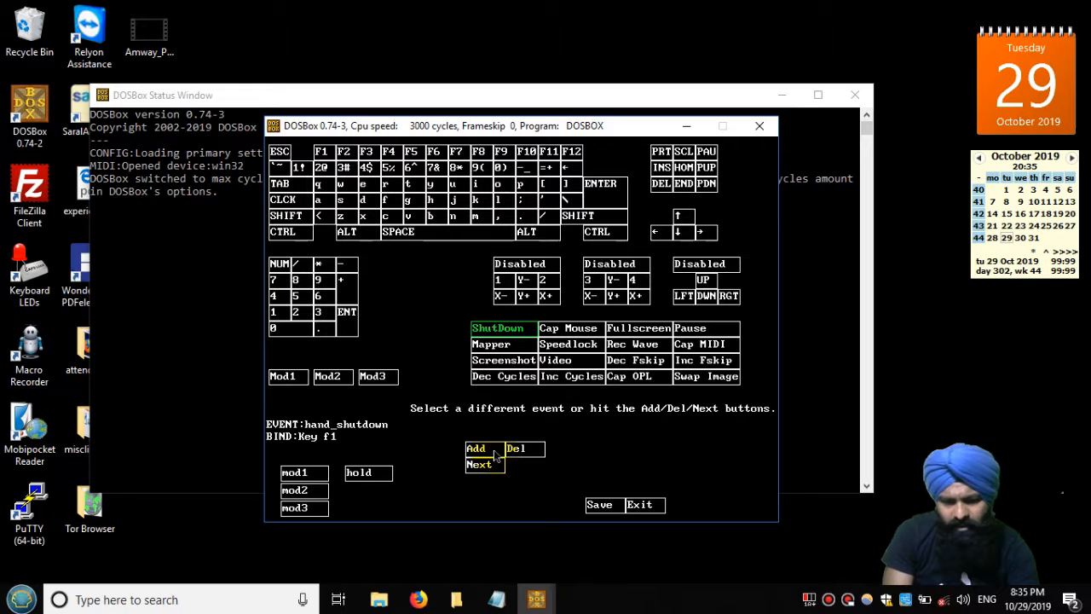
click(601, 509)
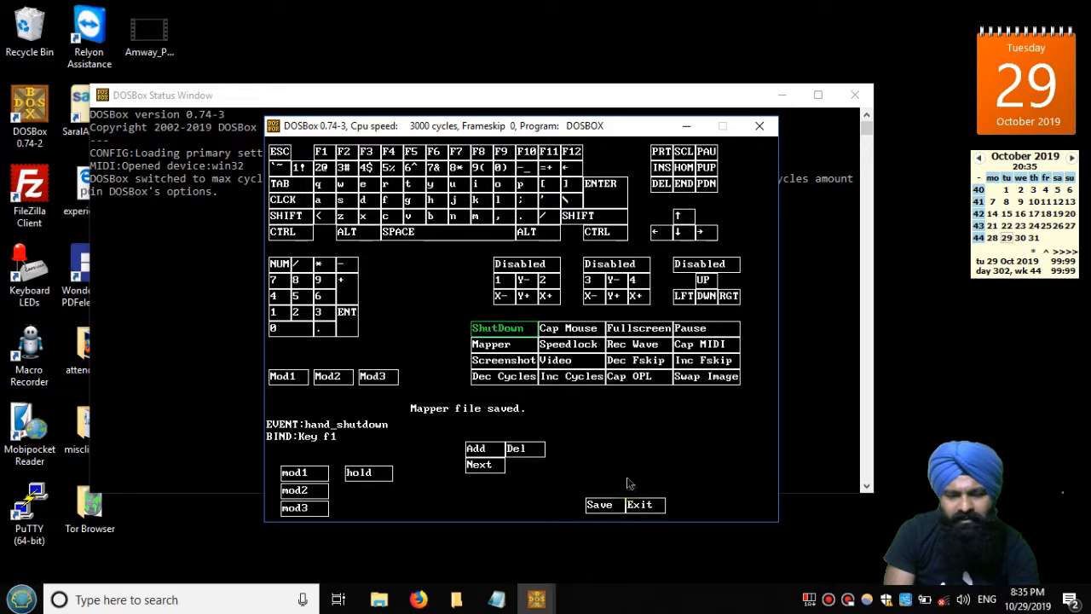
click(640, 504)
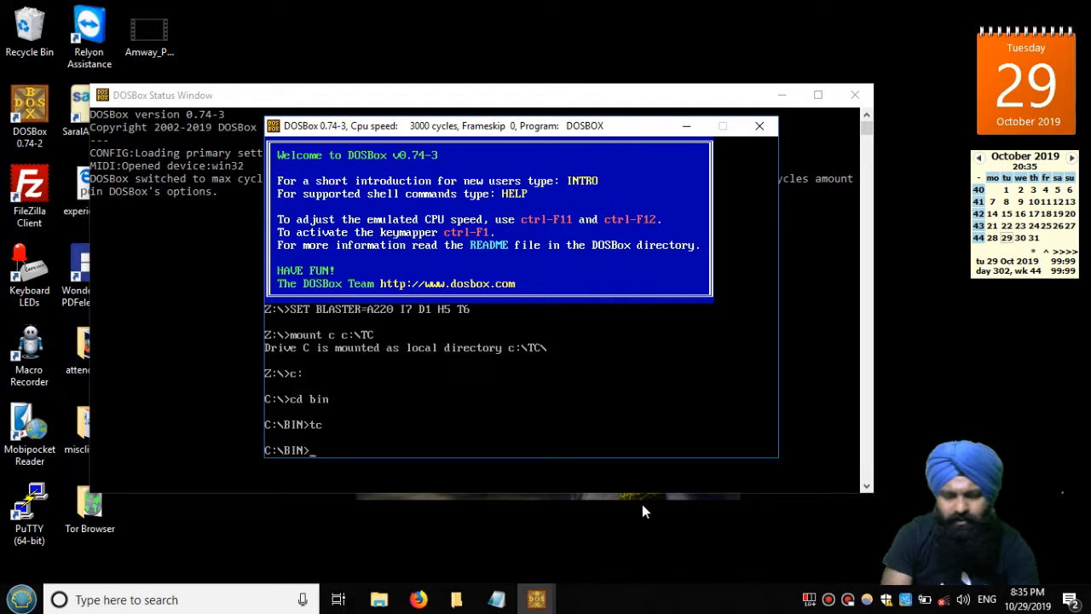
- Start Turbo C++ with the tc command to test compiling and running the empty NONAME00.CPP
text(tc)
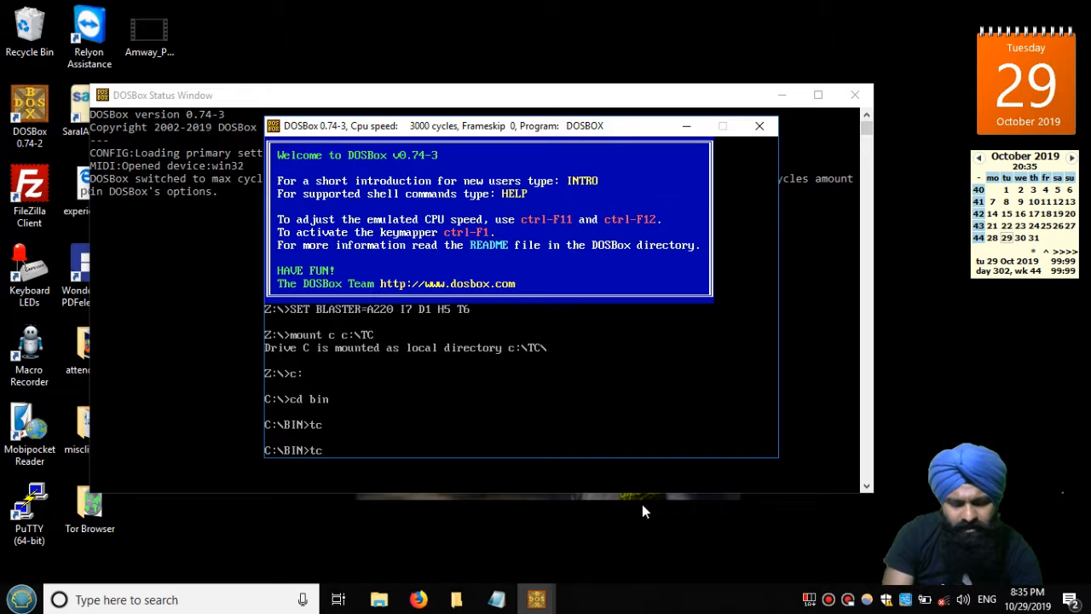
key(Return)
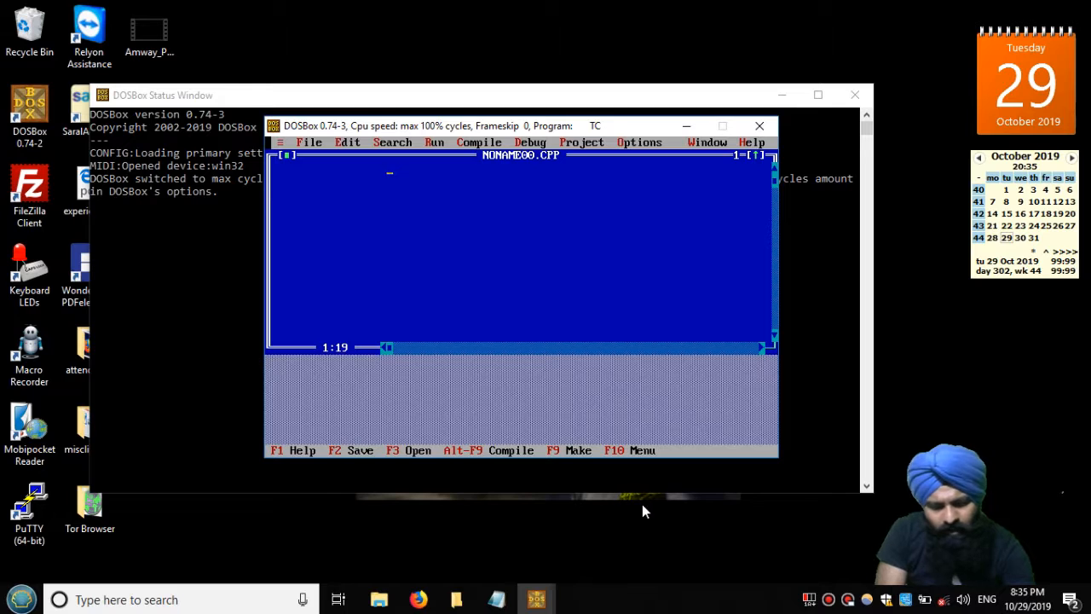
key(alt+F9)
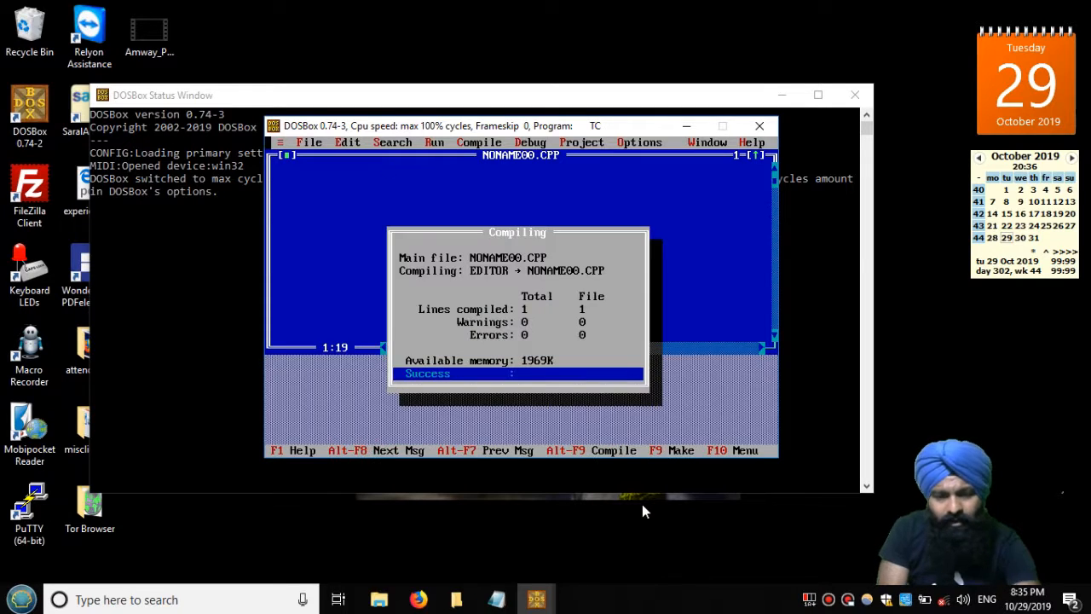
key(Return)
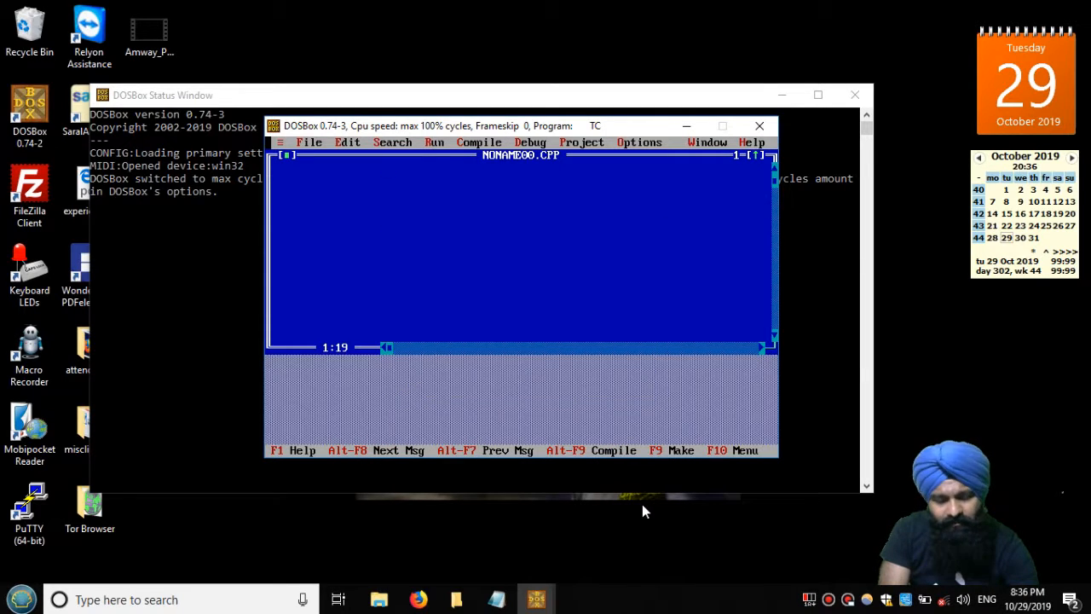
key(ctrl+F9)
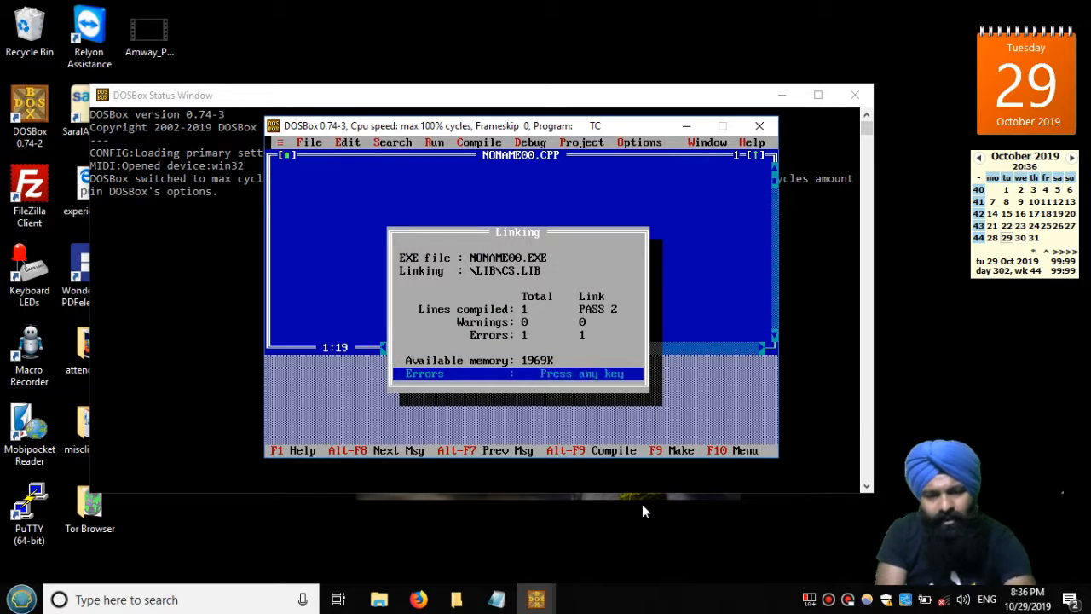